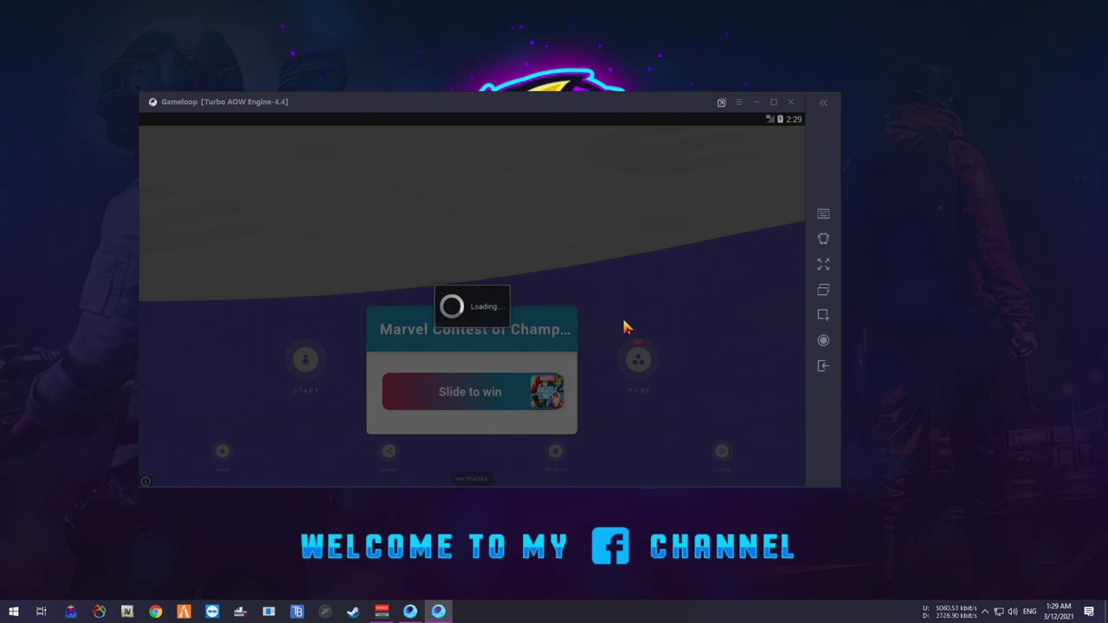
# Return to the emulator's home screen, reopen pubg gfx tool, start its settings page and dismiss the Blend It 3D ad.
pyautogui.click(823, 366)
pyautogui.click(823, 366)
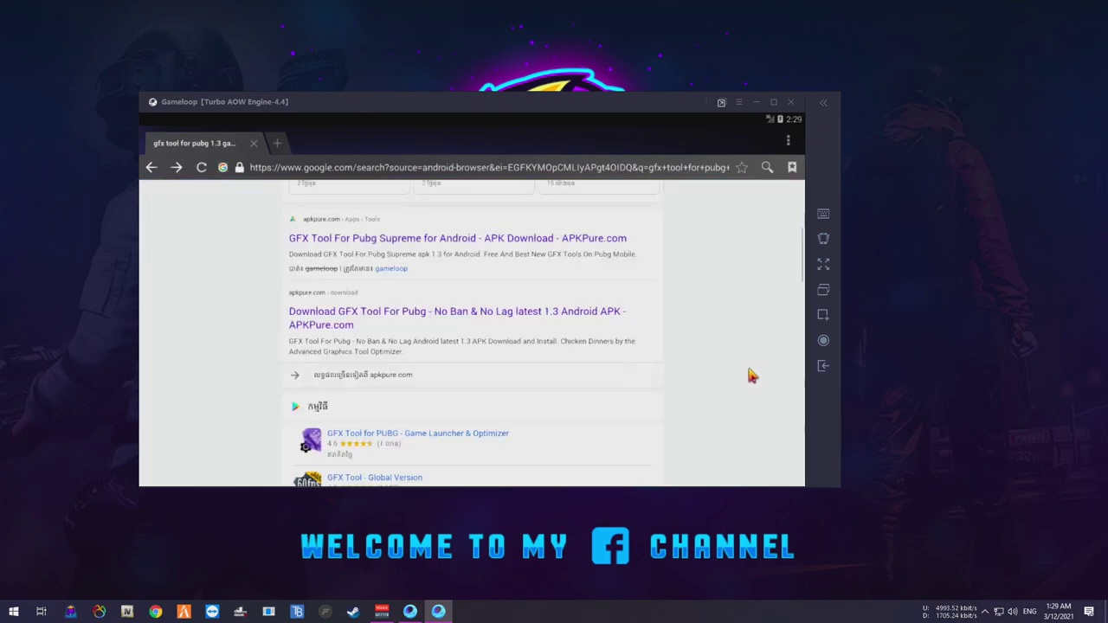
pyautogui.click(823, 366)
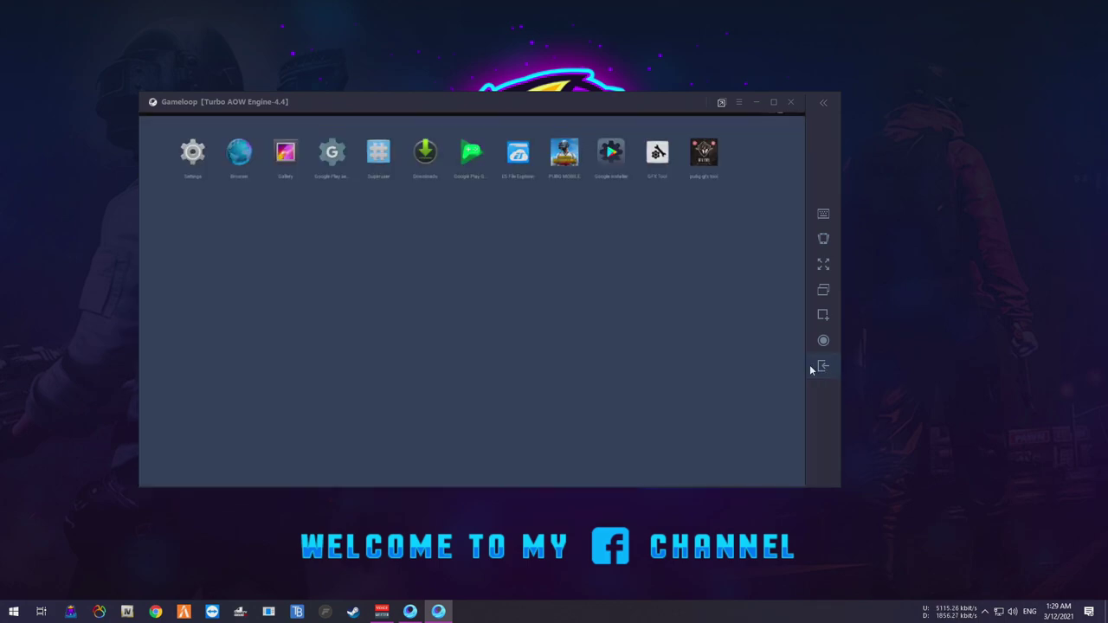
pyautogui.click(704, 155)
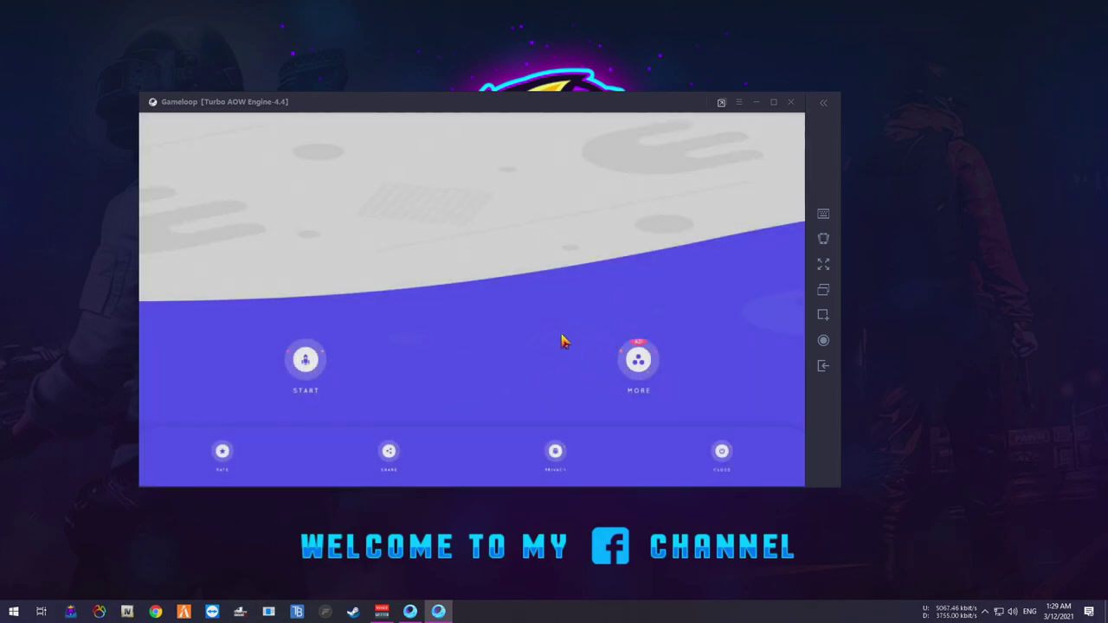
pyautogui.click(331, 372)
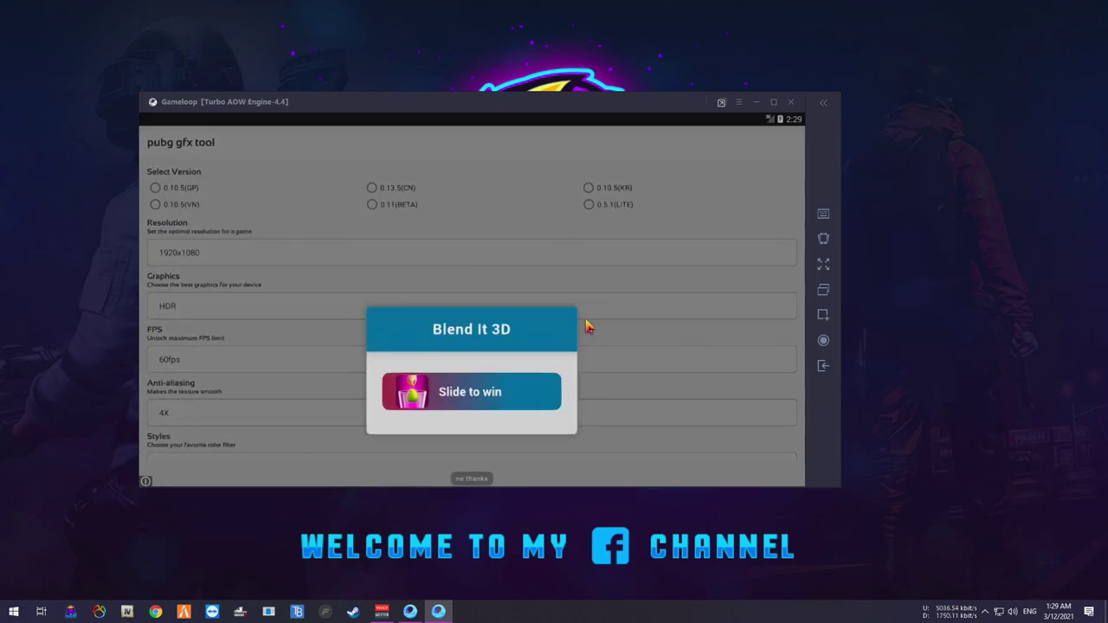
pyautogui.click(474, 482)
# Select version 0.10.5(GP) and set the resolution to 2560x1440.
pyautogui.click(156, 187)
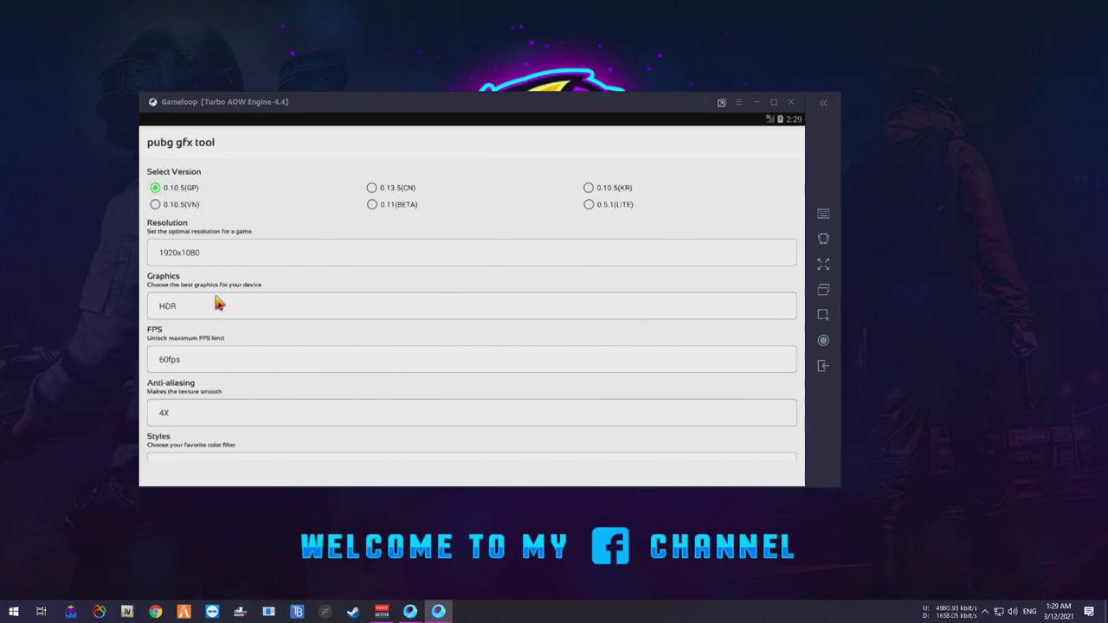
pyautogui.click(296, 253)
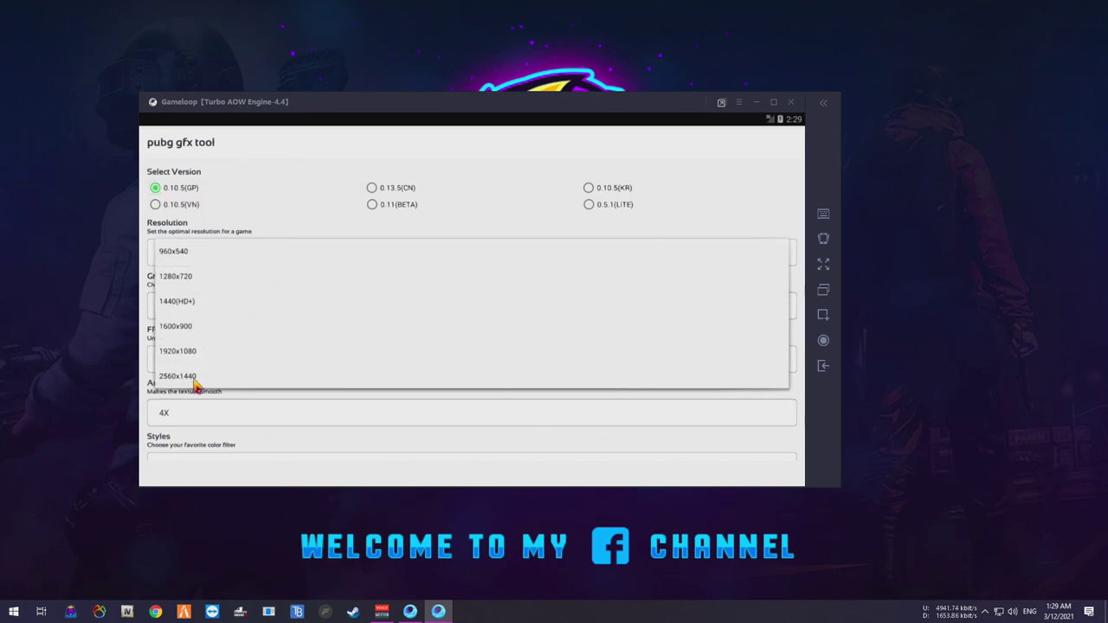
pyautogui.click(196, 378)
pyautogui.click(259, 255)
pyautogui.click(213, 385)
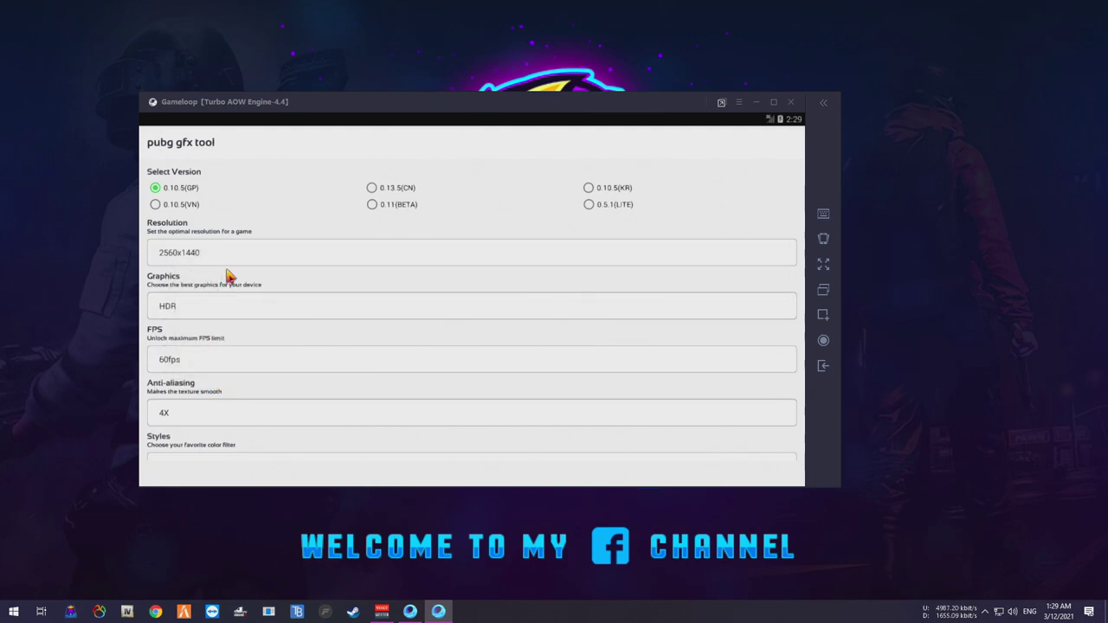
# Review the available options for graphics, FPS and resolution.
pyautogui.click(228, 317)
pyautogui.click(250, 443)
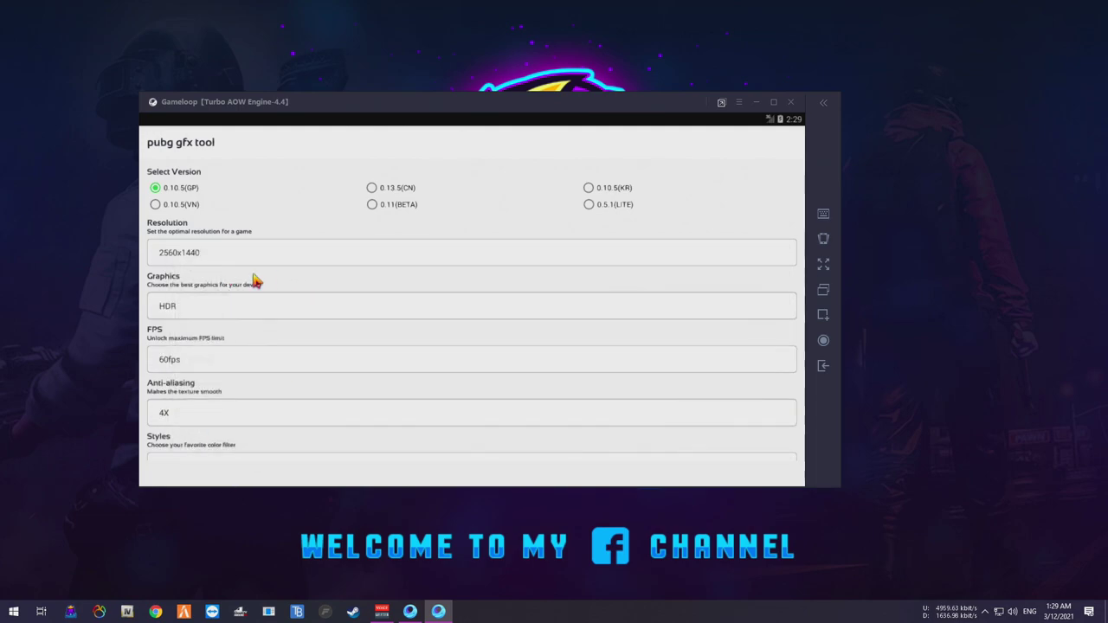
pyautogui.click(240, 363)
pyautogui.click(267, 324)
pyautogui.click(250, 251)
pyautogui.click(226, 358)
pyautogui.click(229, 365)
pyautogui.click(182, 431)
pyautogui.click(247, 255)
pyautogui.click(201, 386)
# Try the HD and Smooth HD options for the Graphics setting.
pyautogui.click(233, 316)
pyautogui.click(246, 293)
pyautogui.click(273, 307)
pyautogui.click(170, 420)
pyautogui.click(243, 310)
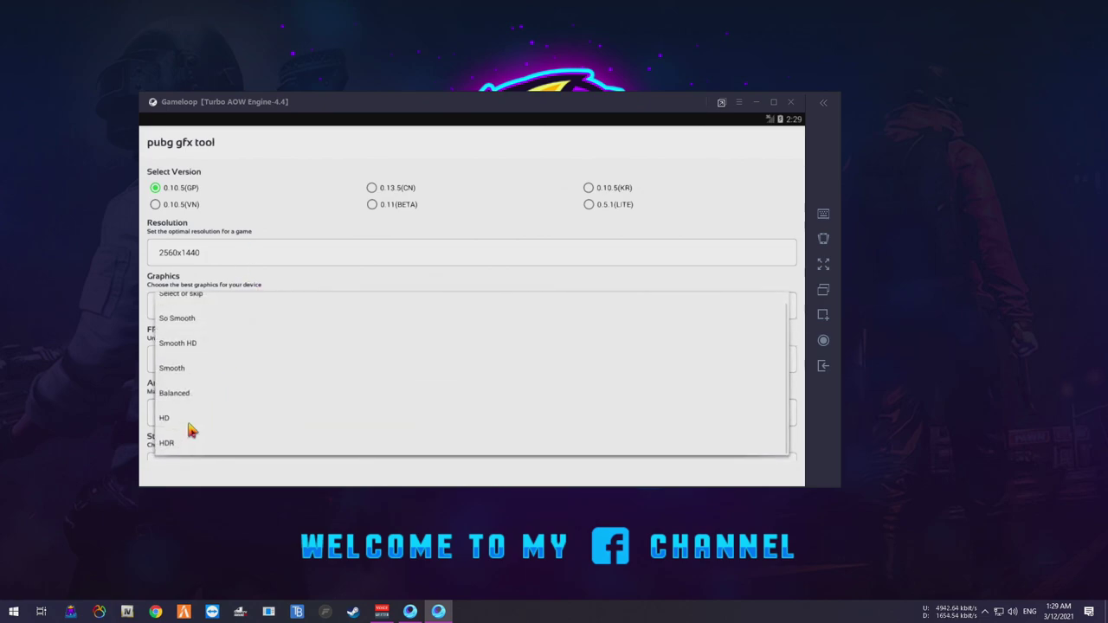
pyautogui.click(191, 424)
pyautogui.click(251, 312)
pyautogui.click(224, 344)
pyautogui.click(250, 310)
pyautogui.click(210, 341)
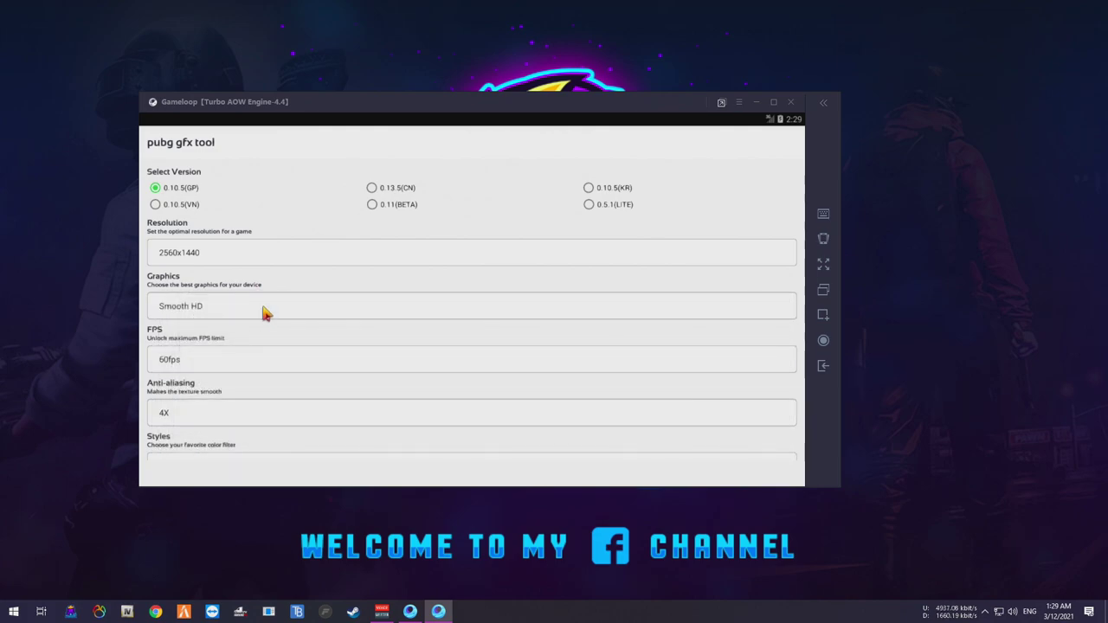
# Set Graphics to HD and FPS to 60fps.
pyautogui.click(266, 313)
pyautogui.click(182, 424)
pyautogui.click(236, 357)
pyautogui.click(198, 436)
# Set Anti-aliasing to 4X.
pyautogui.click(218, 422)
pyautogui.click(250, 400)
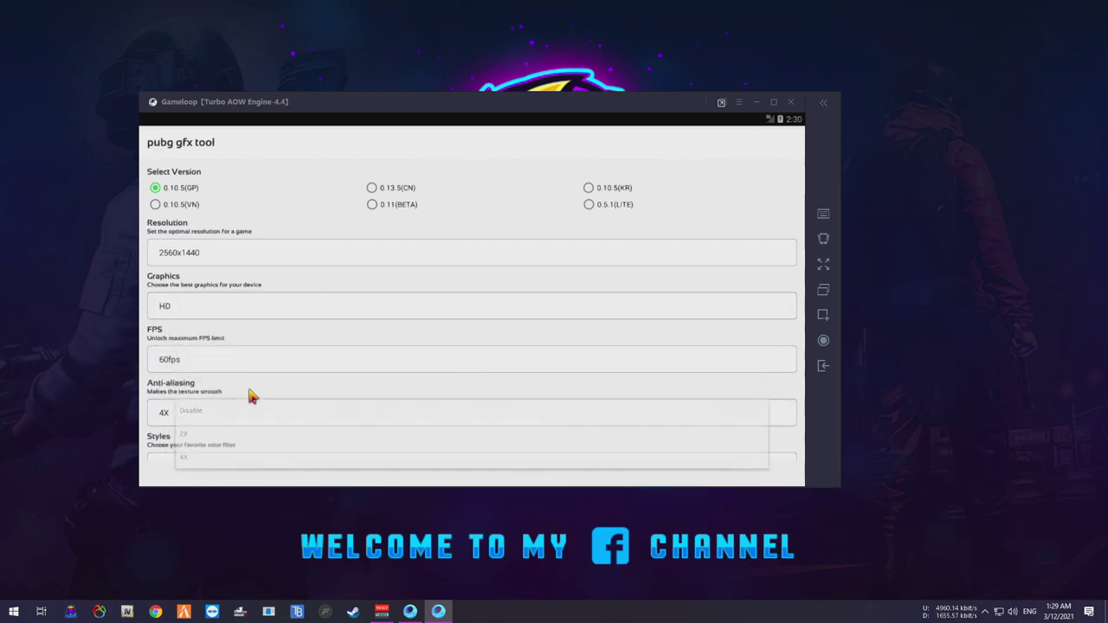
pyautogui.moveTo(239, 403); pyautogui.dragTo(285, 252)
pyautogui.click(240, 286)
pyautogui.click(195, 326)
# Set the Styles color filter to Colorful.
pyautogui.click(235, 339)
pyautogui.click(247, 314)
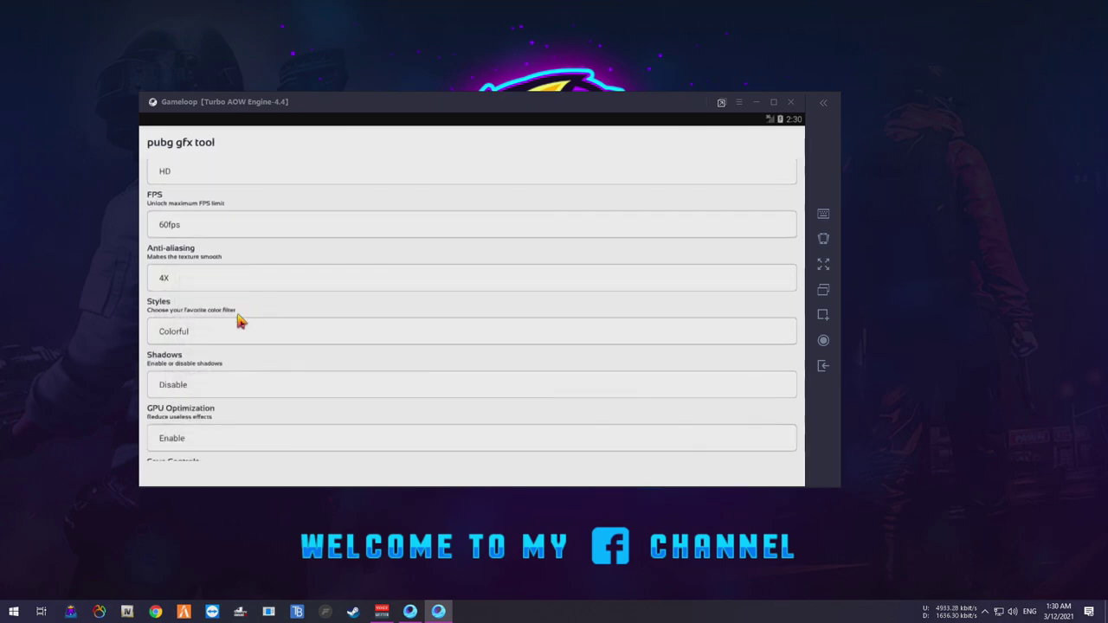
pyautogui.click(225, 334)
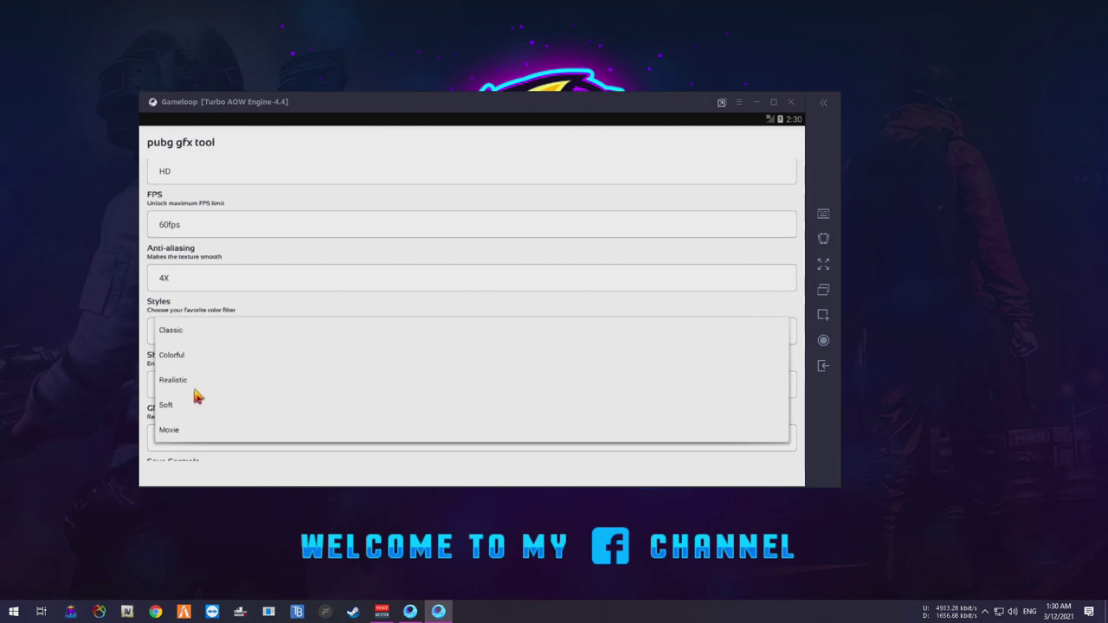
pyautogui.click(208, 356)
# Set Shadows to Disable and GPU Optimization to Enable.
pyautogui.moveTo(261, 386); pyautogui.dragTo(263, 339)
pyautogui.click(264, 339)
pyautogui.click(203, 360)
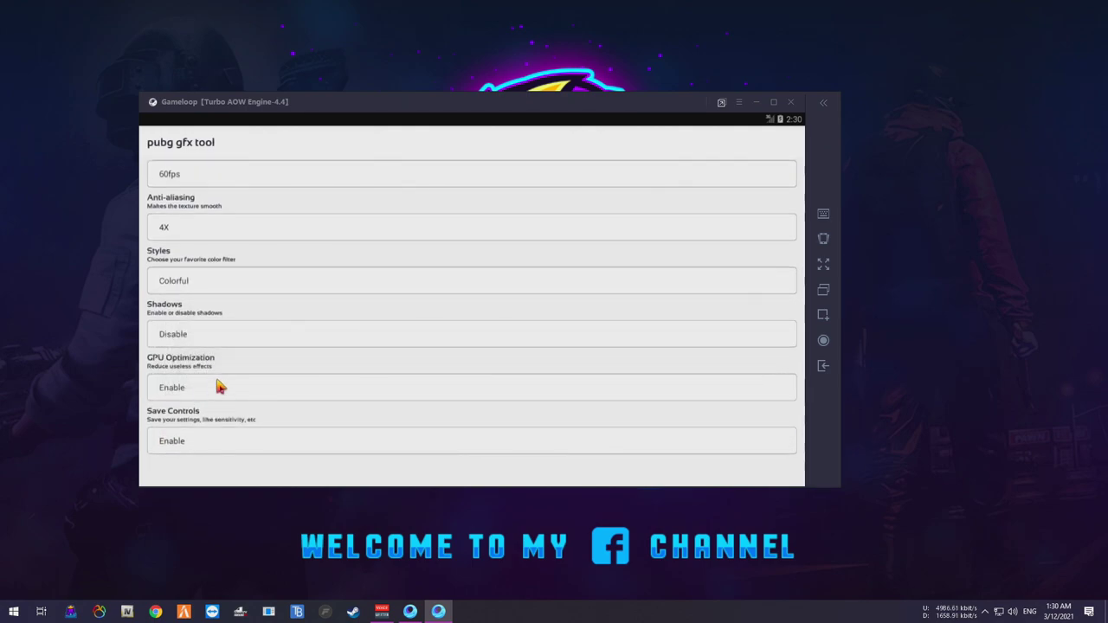
pyautogui.click(240, 394)
pyautogui.click(246, 375)
pyautogui.click(236, 398)
pyautogui.click(217, 411)
# Apply the pubg gfx tool settings and return to the emulator's home screen.
pyautogui.scroll(-2, 524, 398)
pyautogui.click(472, 440)
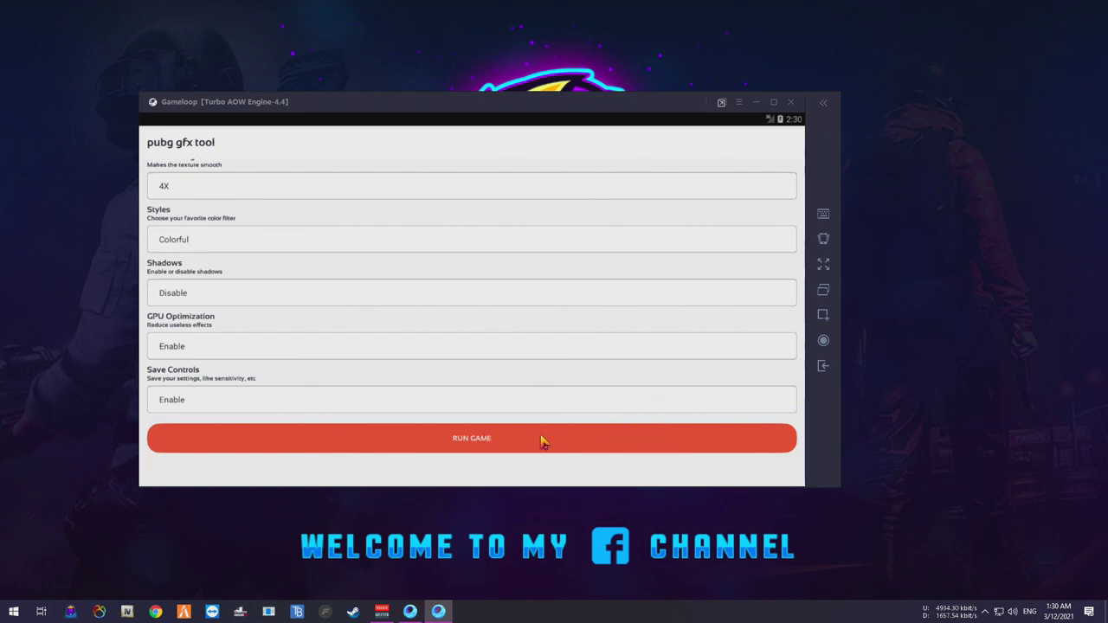
pyautogui.click(821, 369)
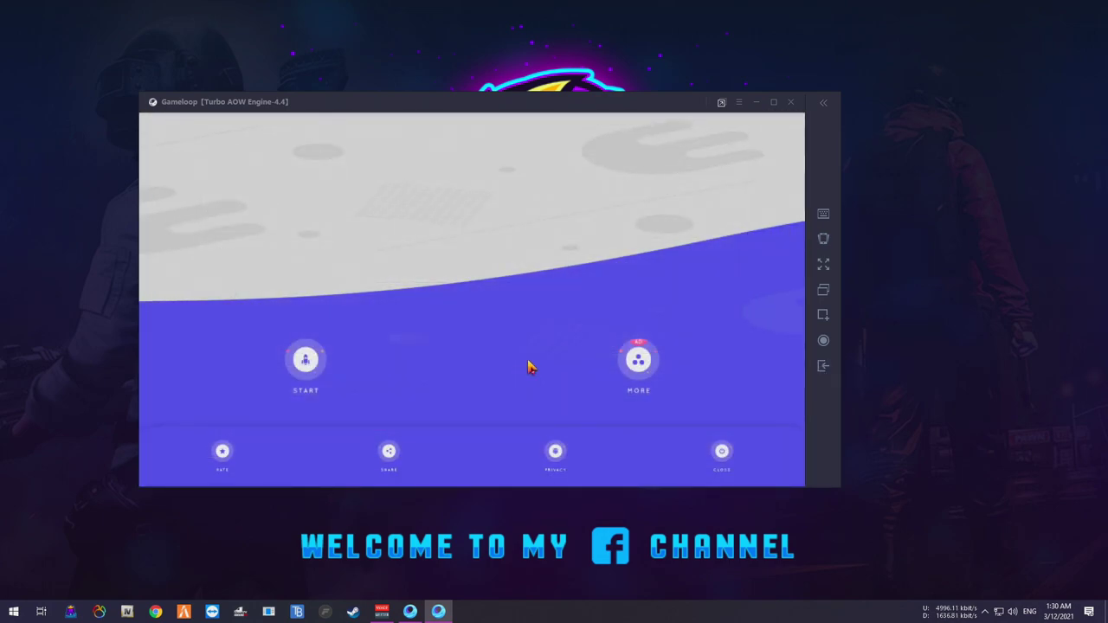
pyautogui.click(814, 373)
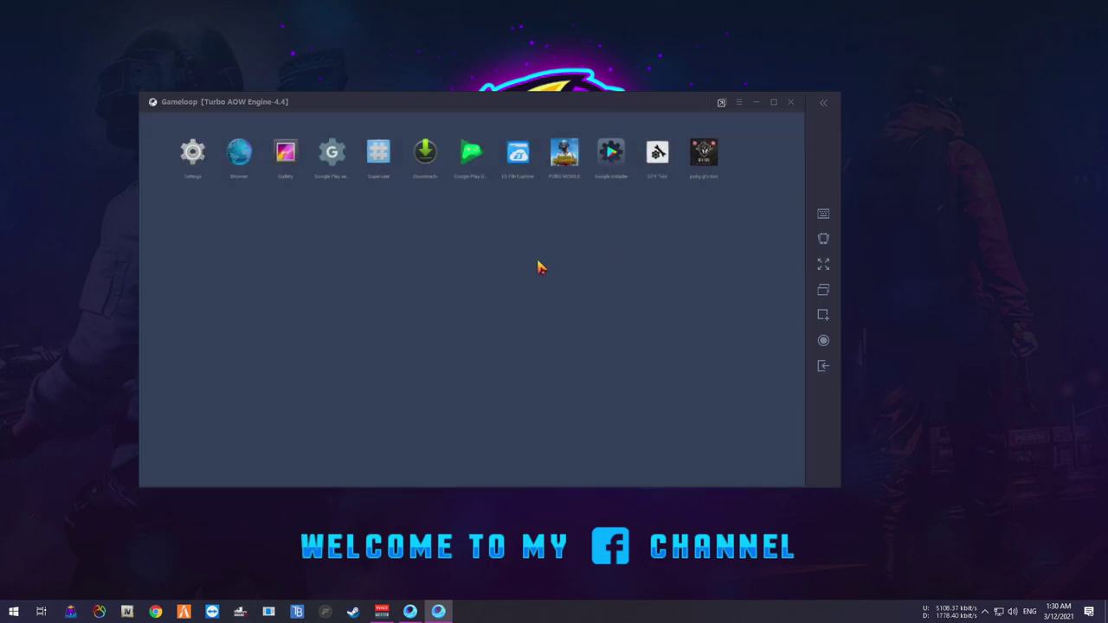
pyautogui.click(659, 155)
pyautogui.click(665, 396)
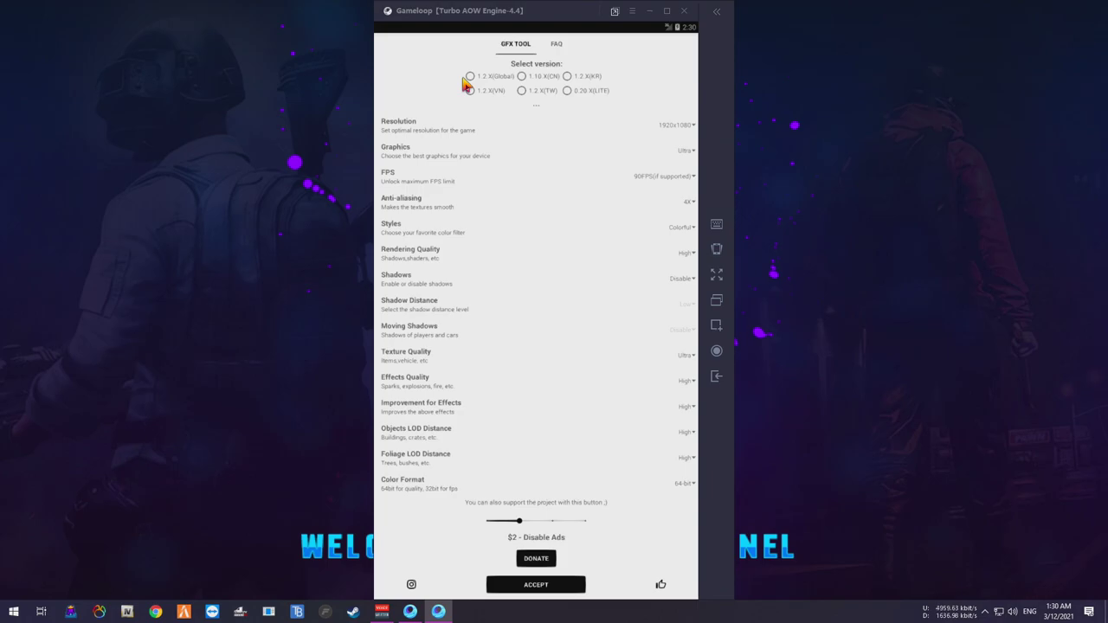
pyautogui.click(715, 376)
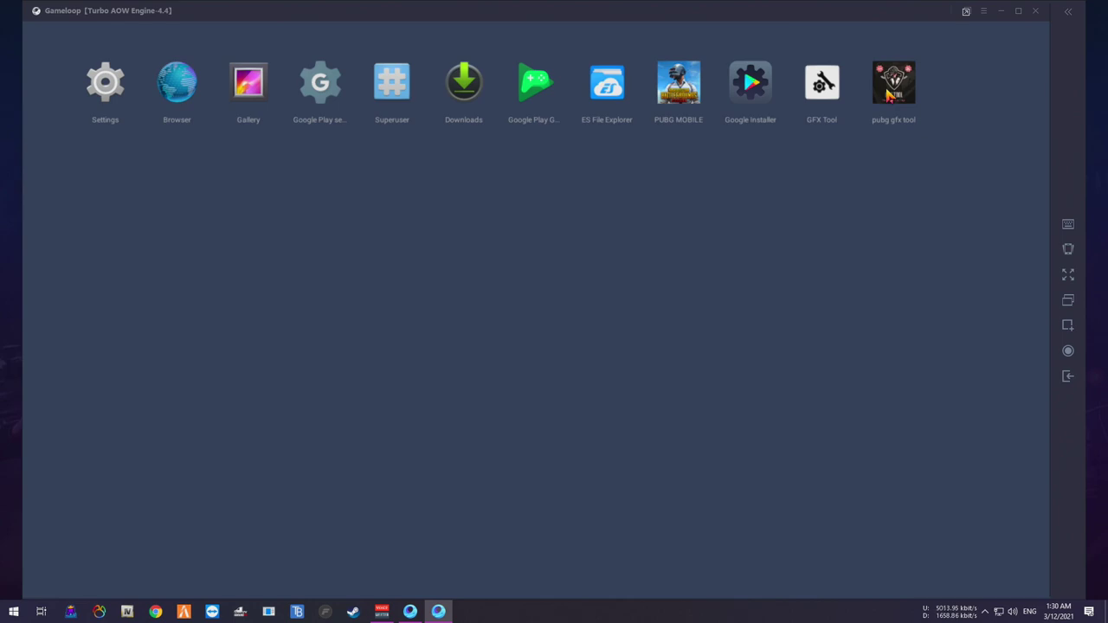
pyautogui.click(894, 86)
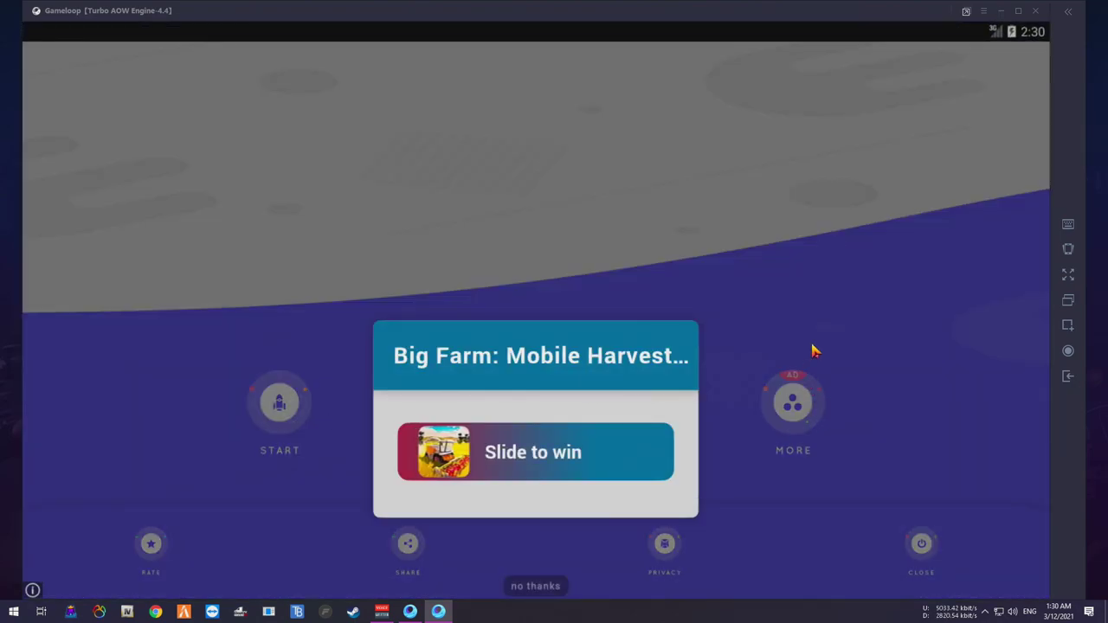
pyautogui.click(531, 588)
pyautogui.click(281, 424)
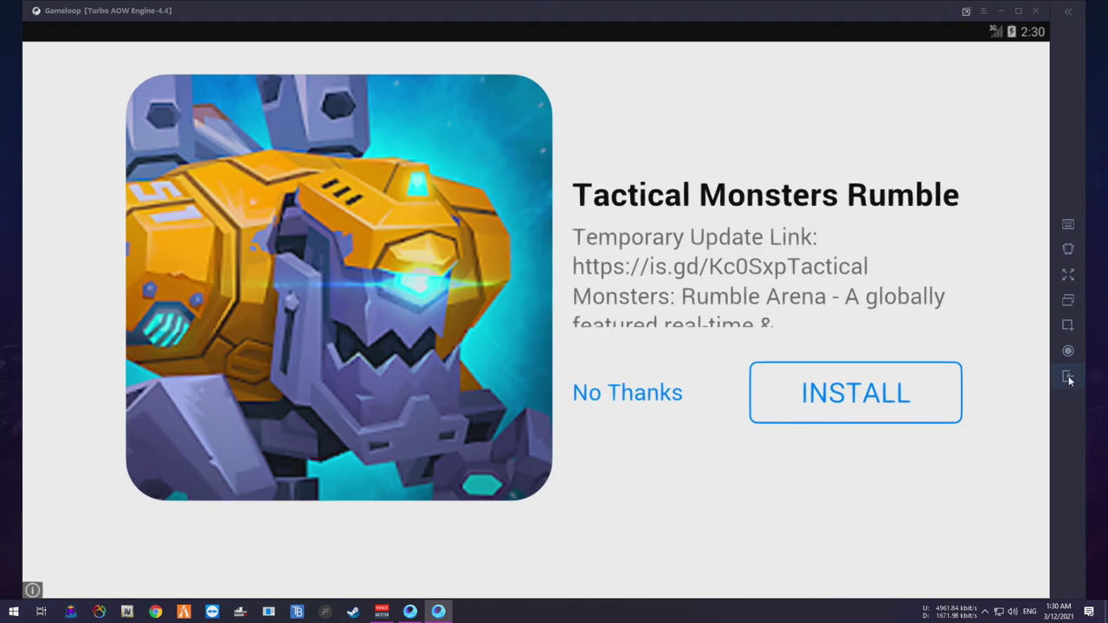
pyautogui.click(1068, 377)
pyautogui.click(1067, 376)
# Open GFX Tool, select version 1.2.X(Global) and close the advertisement.
pyautogui.click(796, 95)
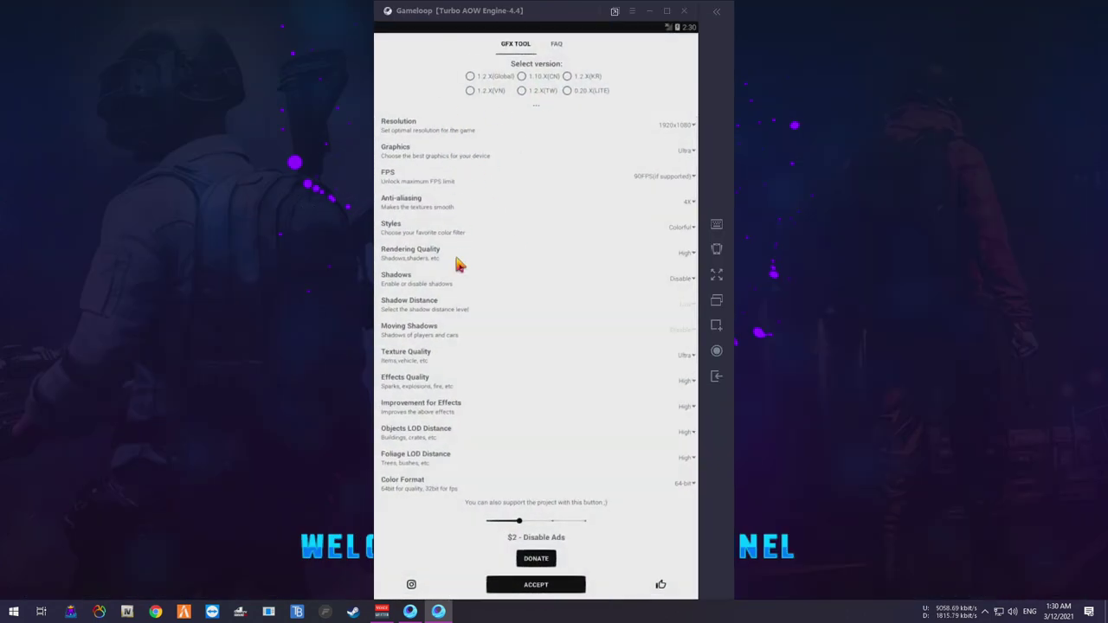
pyautogui.click(666, 178)
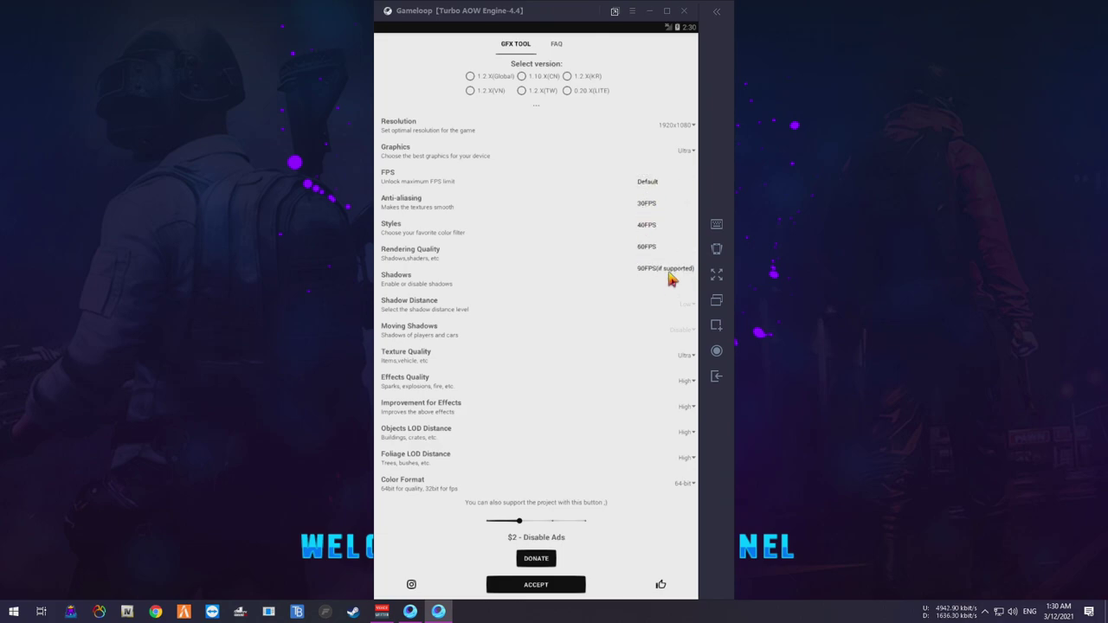
pyautogui.click(424, 88)
pyautogui.click(470, 77)
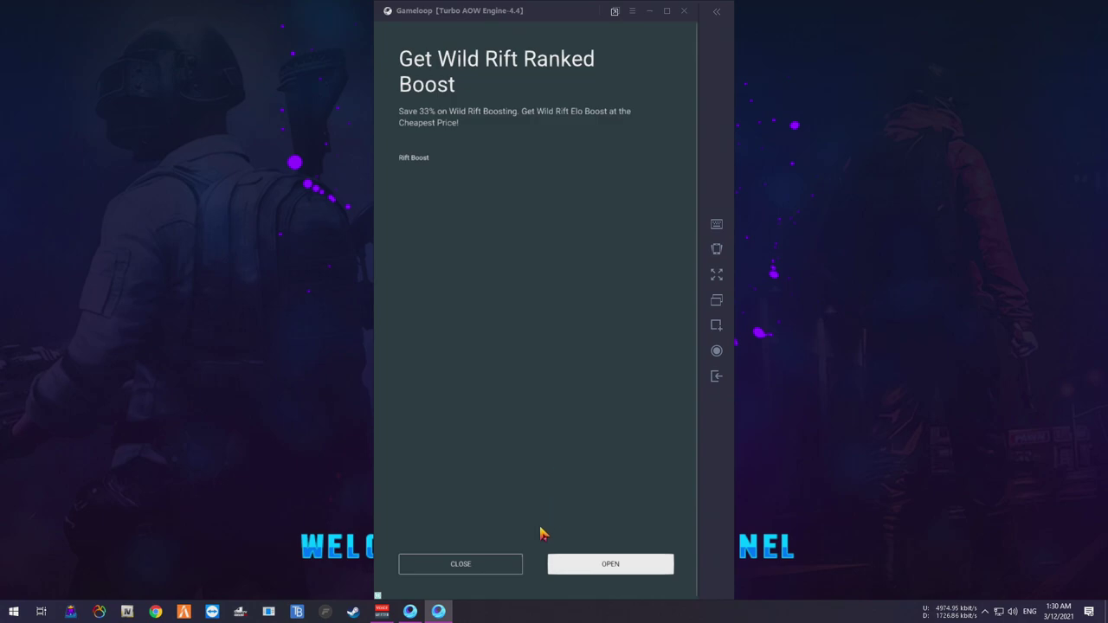
pyautogui.click(501, 561)
# Set the GFX Tool resolution to 2560x1440 and Graphics to HD.
pyautogui.click(683, 71)
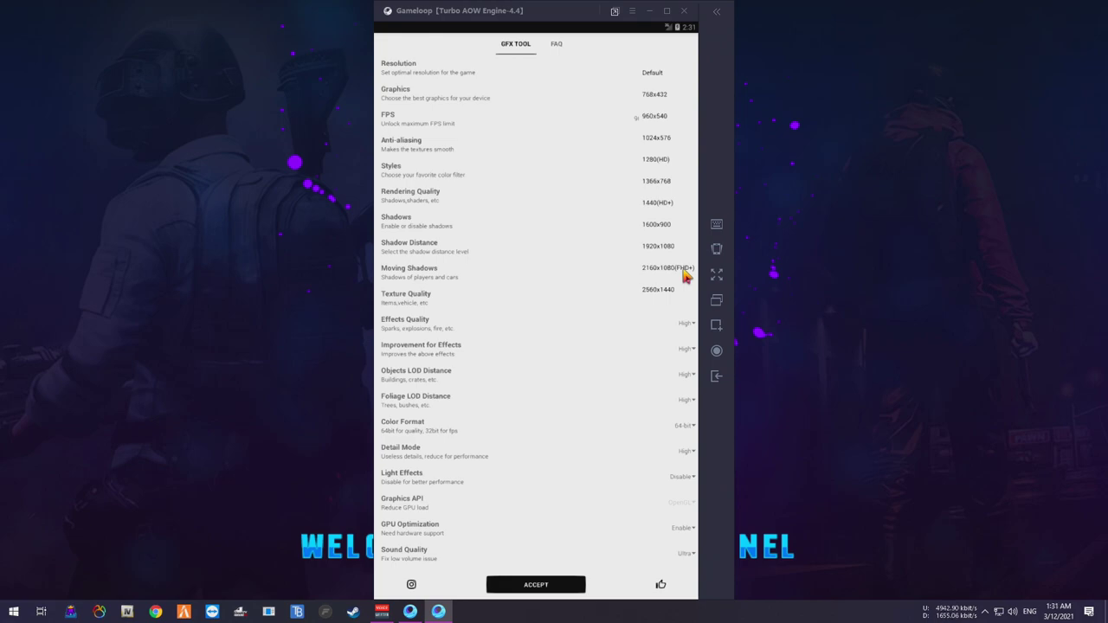
pyautogui.click(662, 291)
pyautogui.click(685, 95)
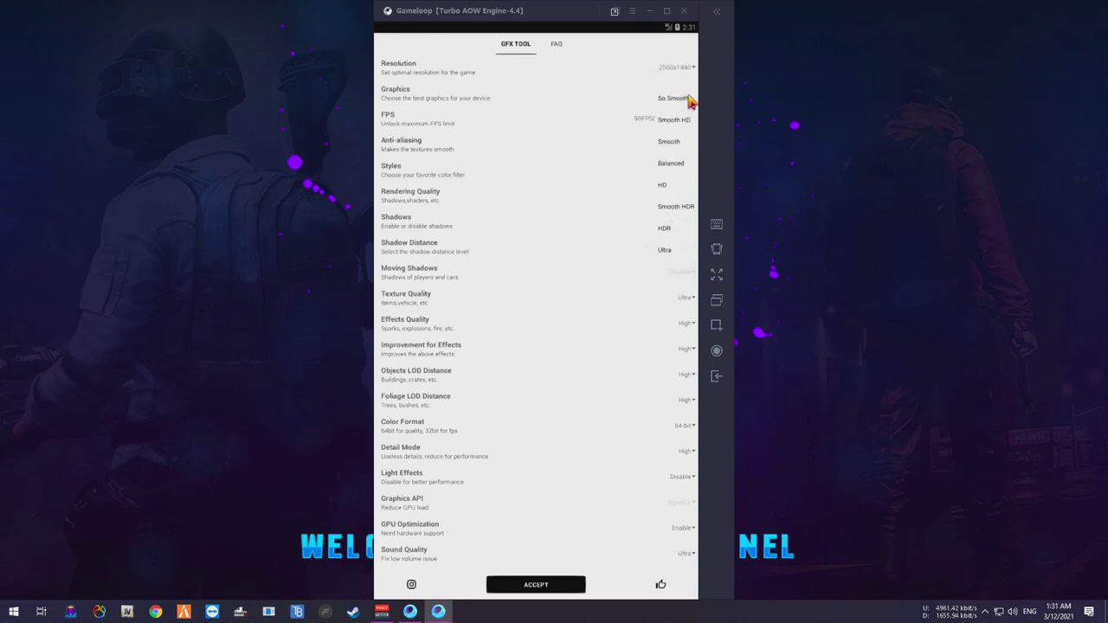
pyautogui.click(668, 187)
# Set FPS to 90FPS (if supported) and Anti-aliasing to 4X in GFX Tool.
pyautogui.click(679, 125)
pyautogui.click(663, 211)
pyautogui.click(691, 148)
pyautogui.click(669, 192)
pyautogui.click(683, 149)
pyautogui.click(677, 195)
# Set Rendering Quality to High.
pyautogui.scroll(-1, 600, 219)
pyautogui.click(680, 171)
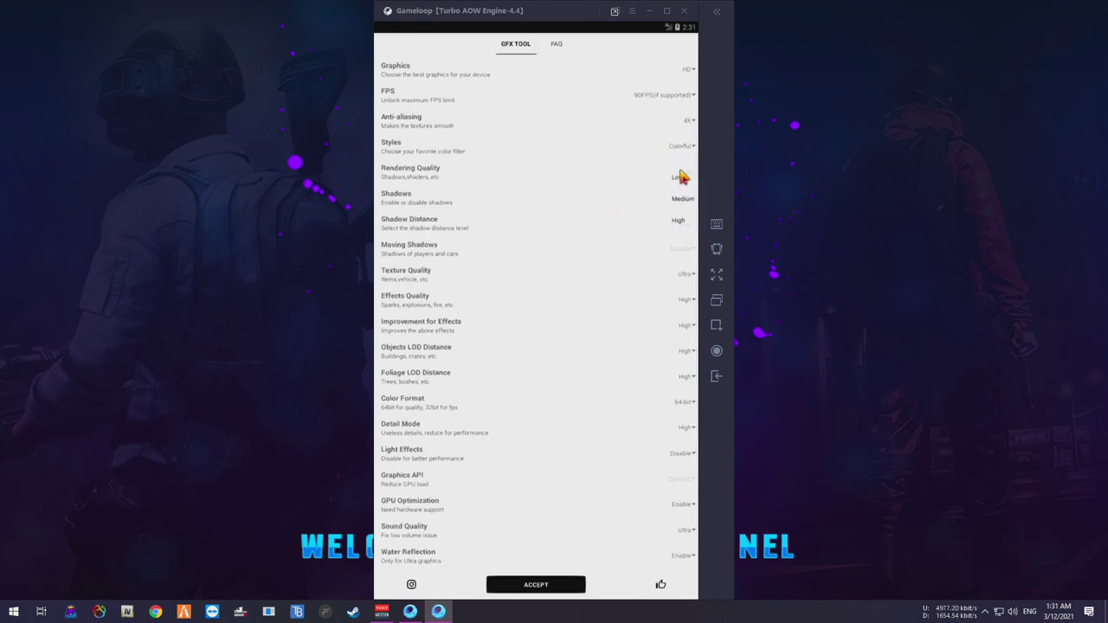
pyautogui.click(669, 213)
# Check the Texture Quality options and set Effects Quality to Medium.
pyautogui.scroll(-1, 631, 225)
pyautogui.click(684, 251)
pyautogui.click(632, 335)
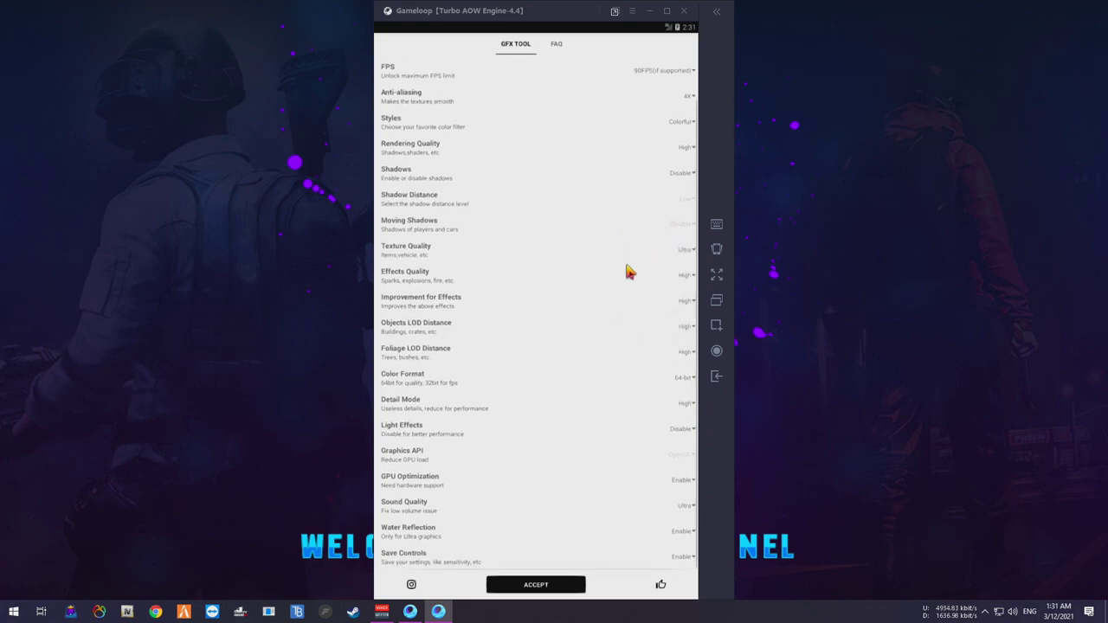
pyautogui.click(692, 279)
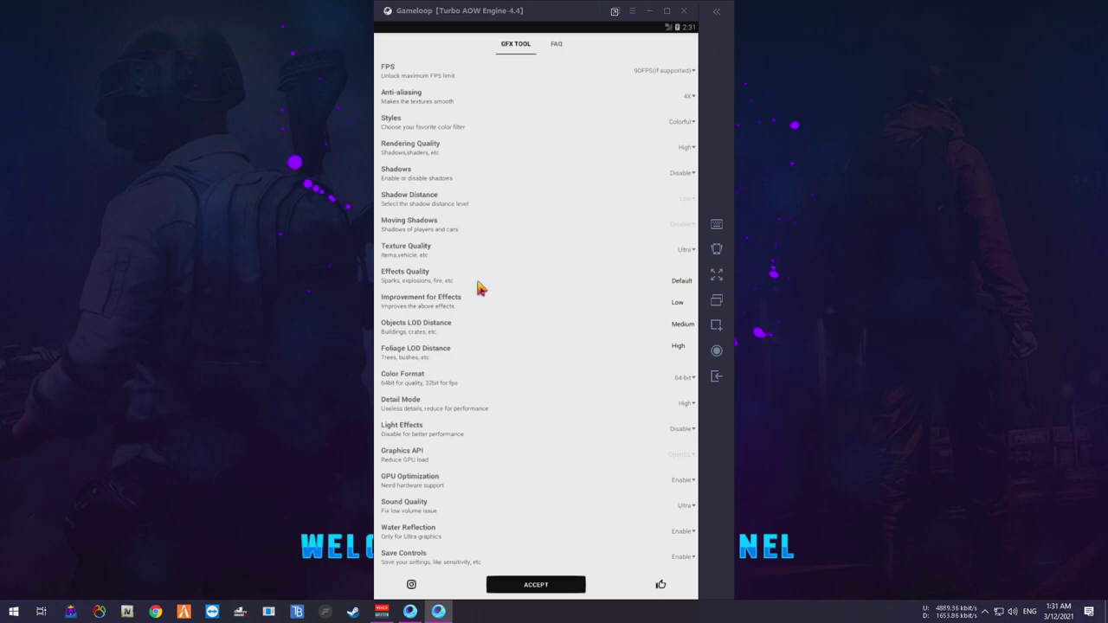
pyautogui.click(682, 325)
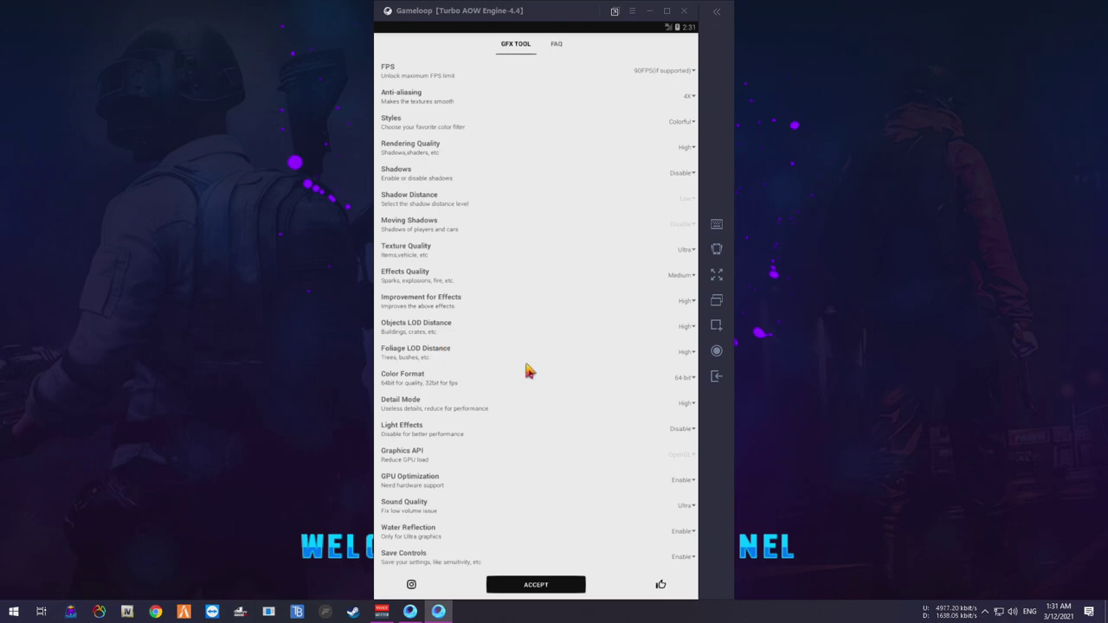
# Set Foliage LOD Distance to High and Color Format to 32-bit.
pyautogui.click(688, 354)
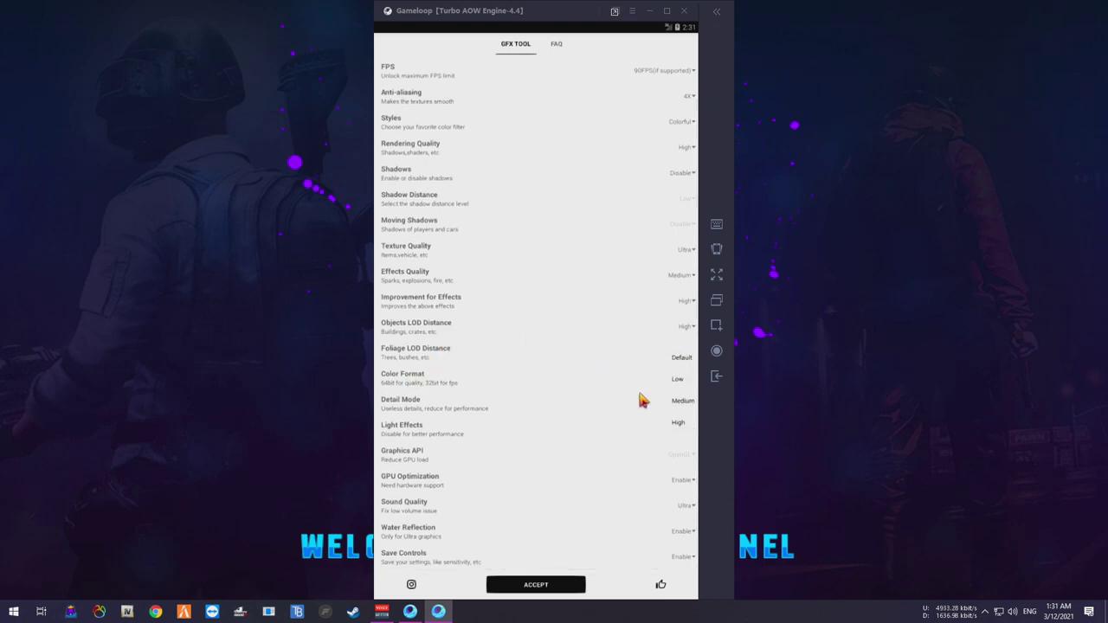
pyautogui.click(679, 422)
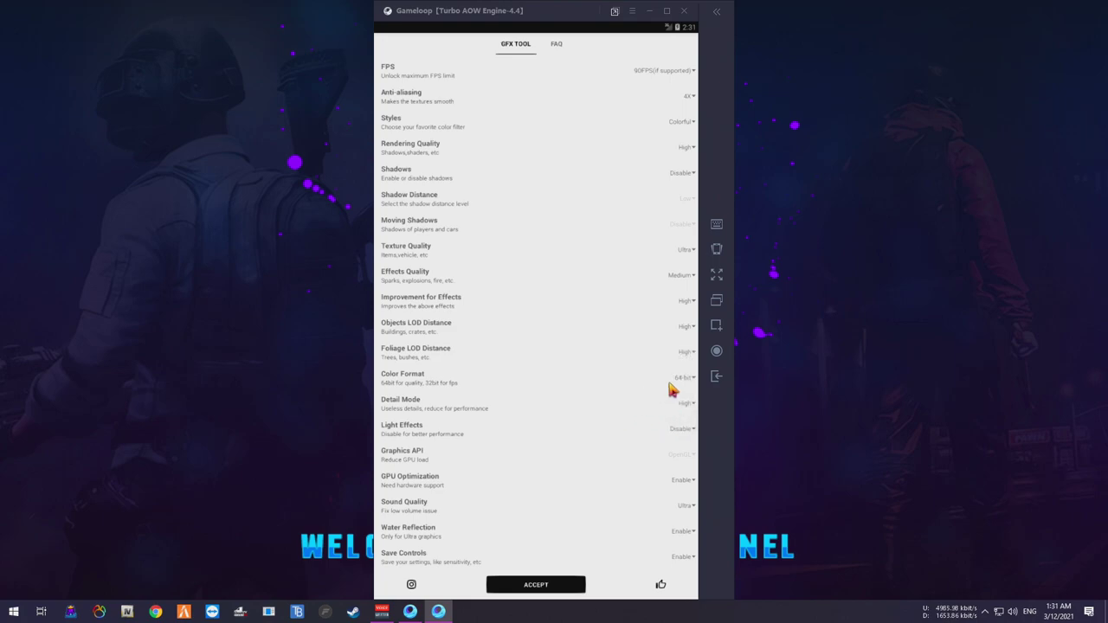
pyautogui.click(691, 386)
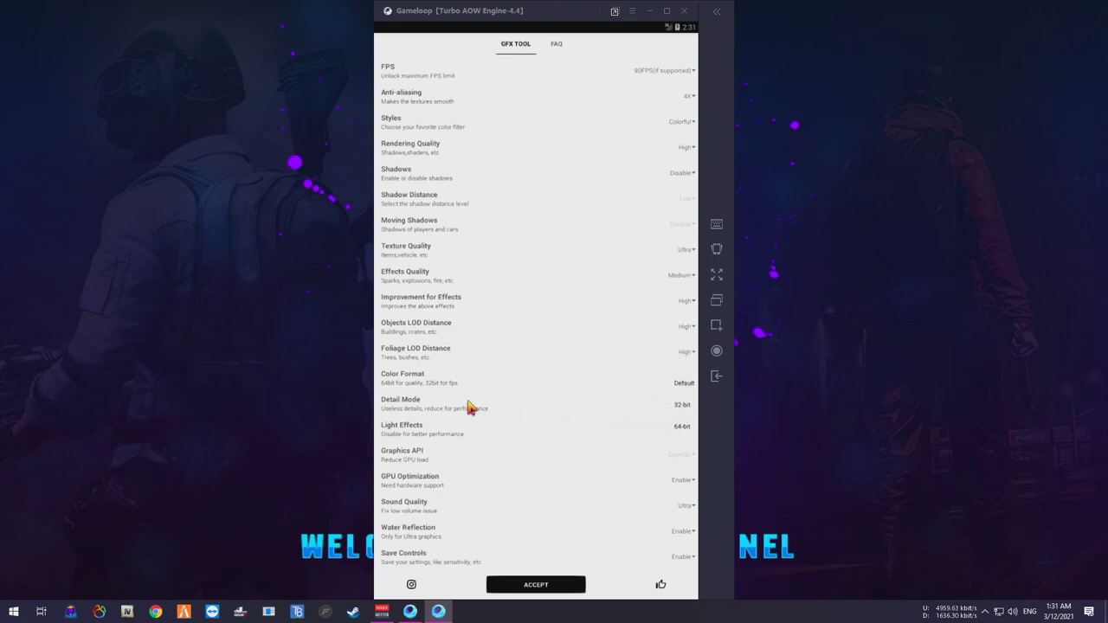
pyautogui.click(684, 402)
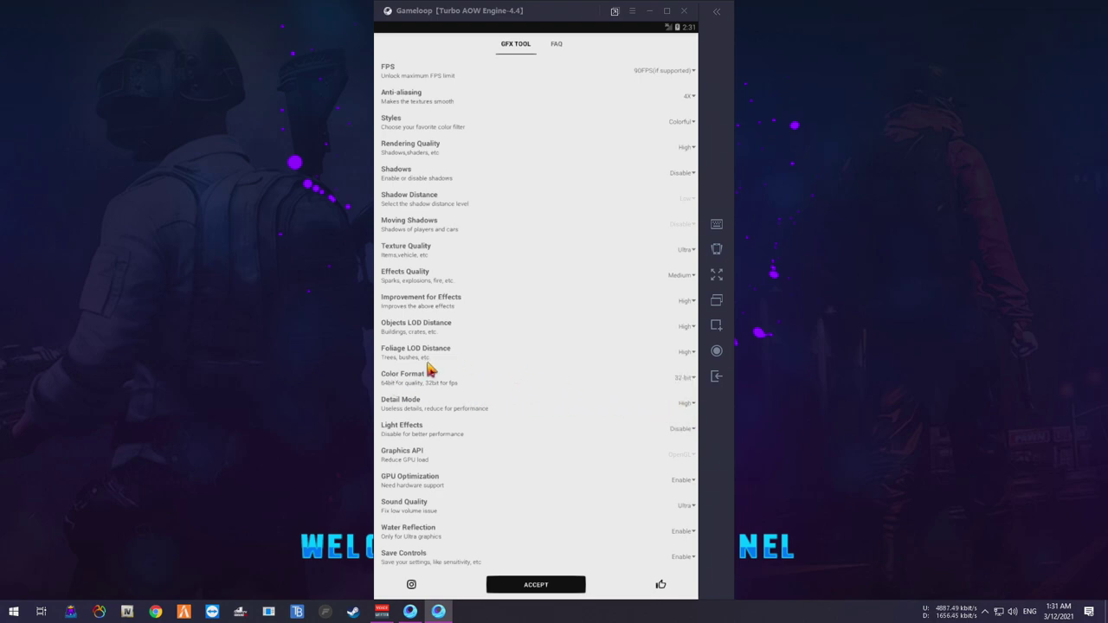
# Set Detail Mode to Medium in GFX Tool.
pyautogui.click(686, 406)
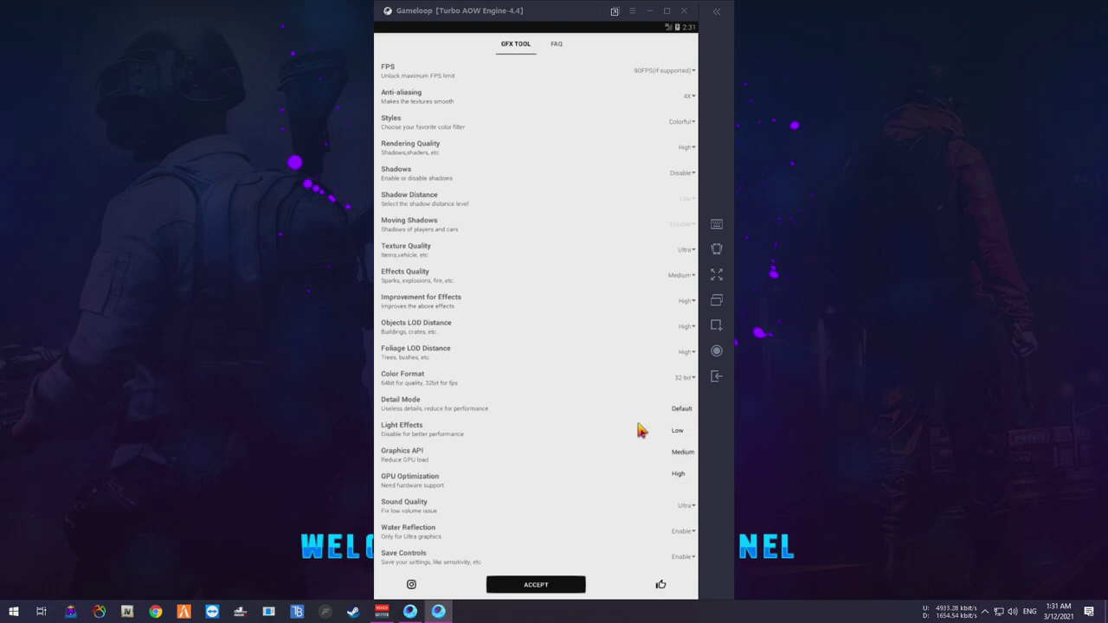
pyautogui.click(680, 408)
pyautogui.click(681, 406)
pyautogui.click(685, 431)
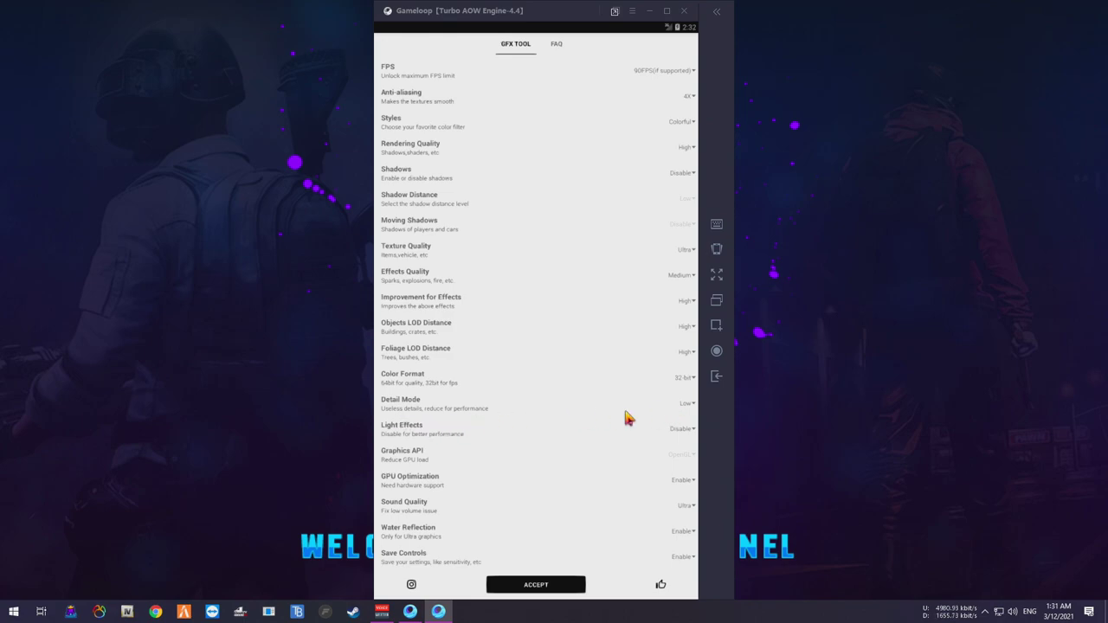
pyautogui.click(688, 404)
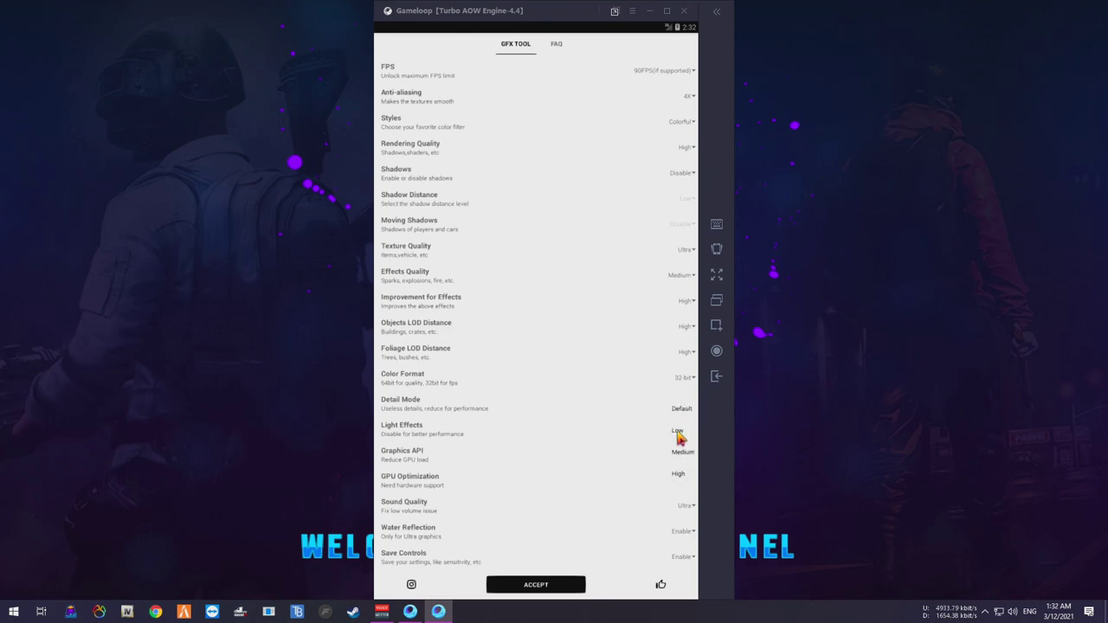
pyautogui.click(680, 453)
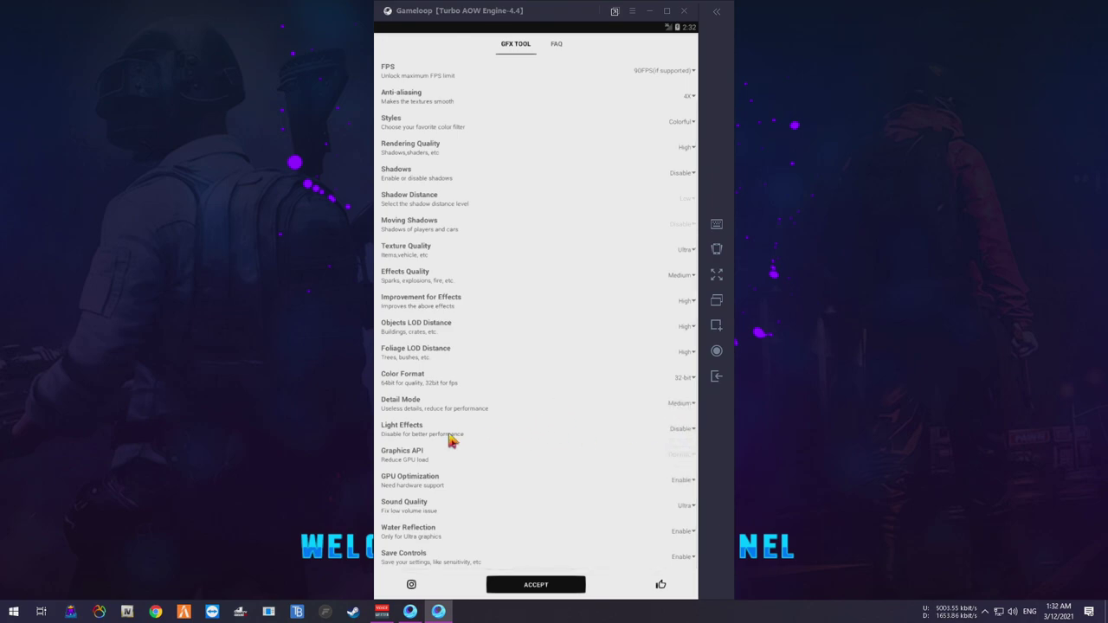
# Check the GPU Optimization and Sound Quality options and set Water Reflection to Disable.
pyautogui.click(684, 485)
pyautogui.click(637, 503)
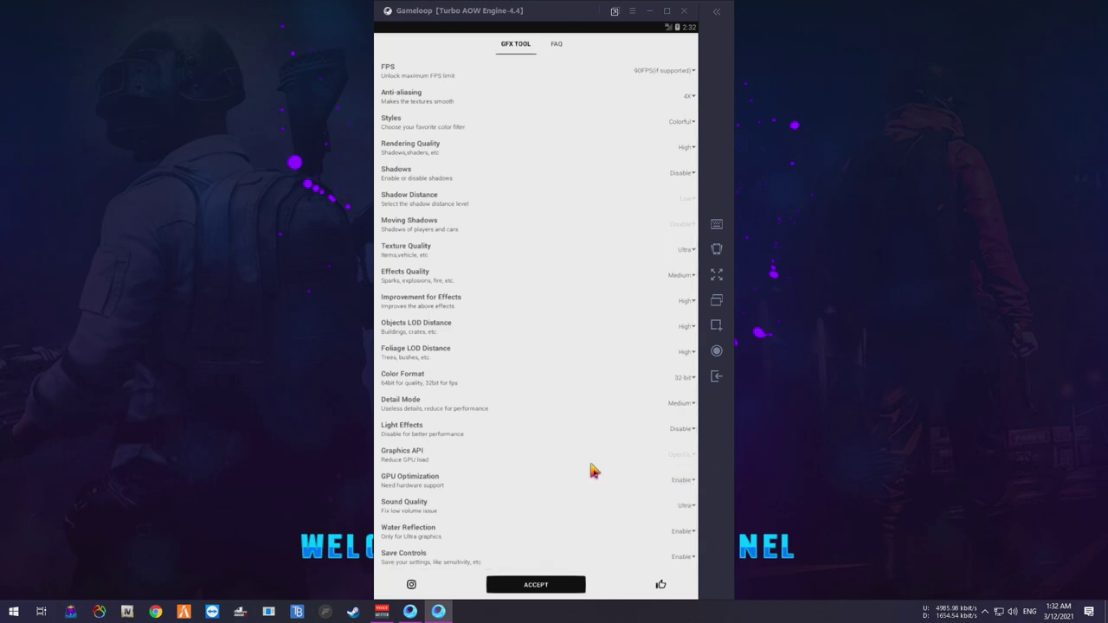
pyautogui.click(683, 506)
pyautogui.click(607, 507)
pyautogui.moveTo(612, 534); pyautogui.dragTo(611, 463)
pyautogui.click(685, 532)
pyautogui.click(689, 540)
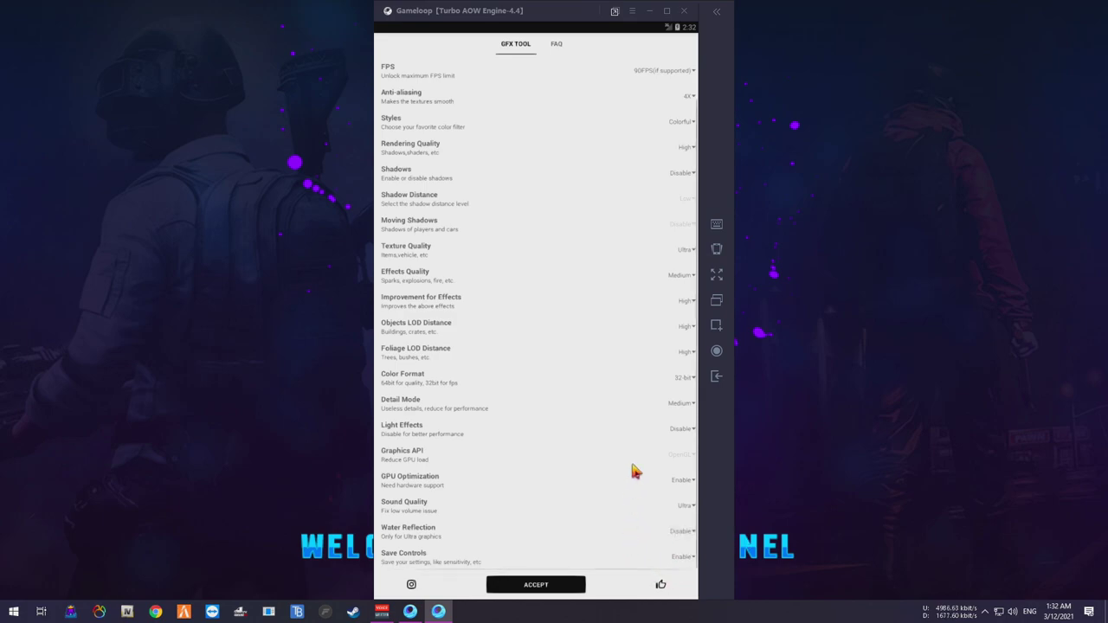
# Accept the GFX Tool settings and launch PUBG Mobile, dismissing the advertisement.
pyautogui.click(567, 583)
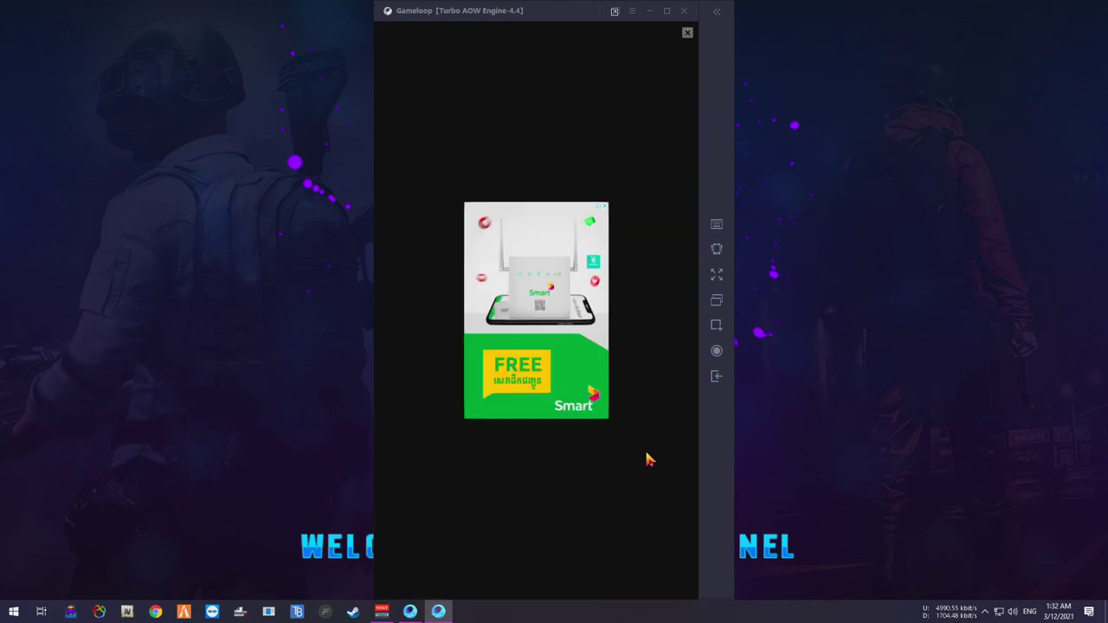
pyautogui.click(687, 32)
pyautogui.click(552, 587)
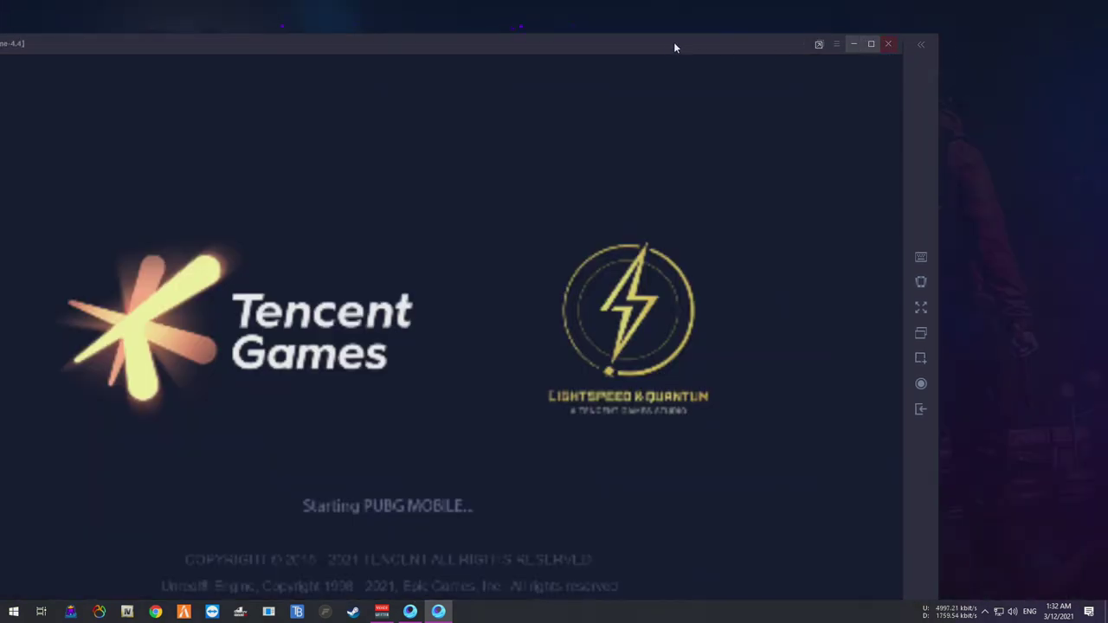
# Turn on the FPS counter in the emulator, and shrink and reposition the Gameloop window on the desktop.
pyautogui.moveTo(674, 47); pyautogui.dragTo(841, 14)
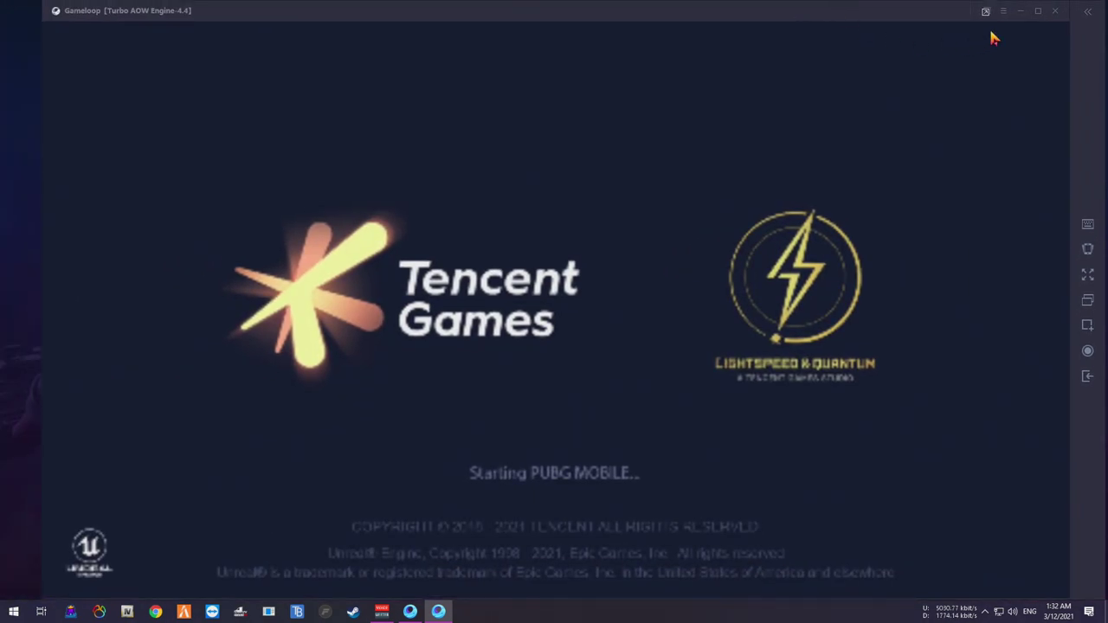
pyautogui.click(1002, 15)
pyautogui.click(1017, 121)
pyautogui.moveTo(44, 4); pyautogui.dragTo(217, 76)
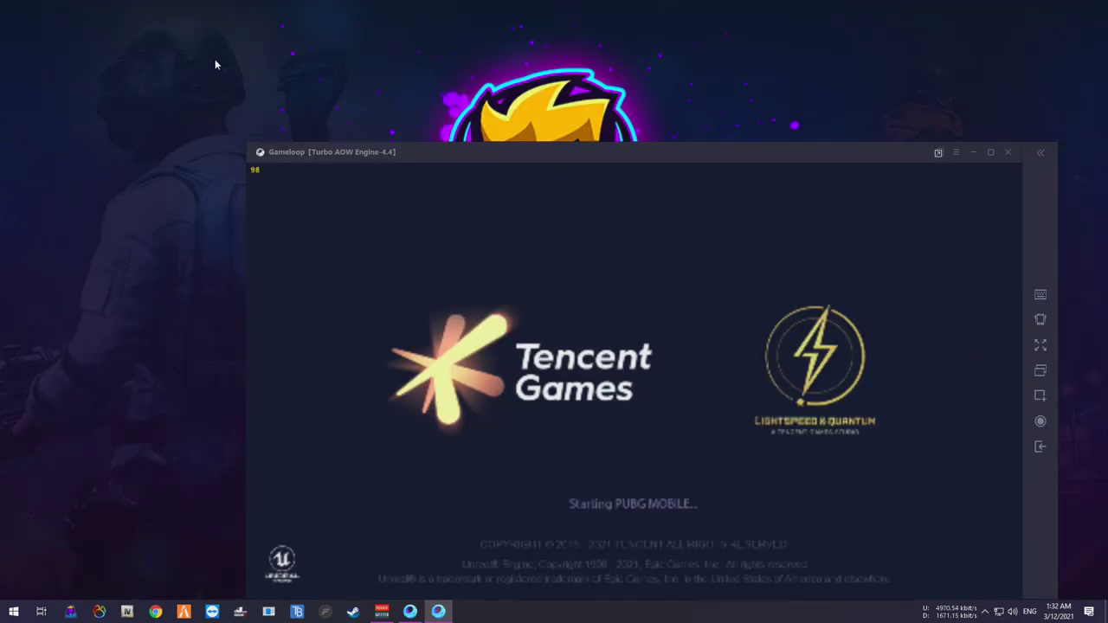
pyautogui.moveTo(387, 161); pyautogui.dragTo(289, 91)
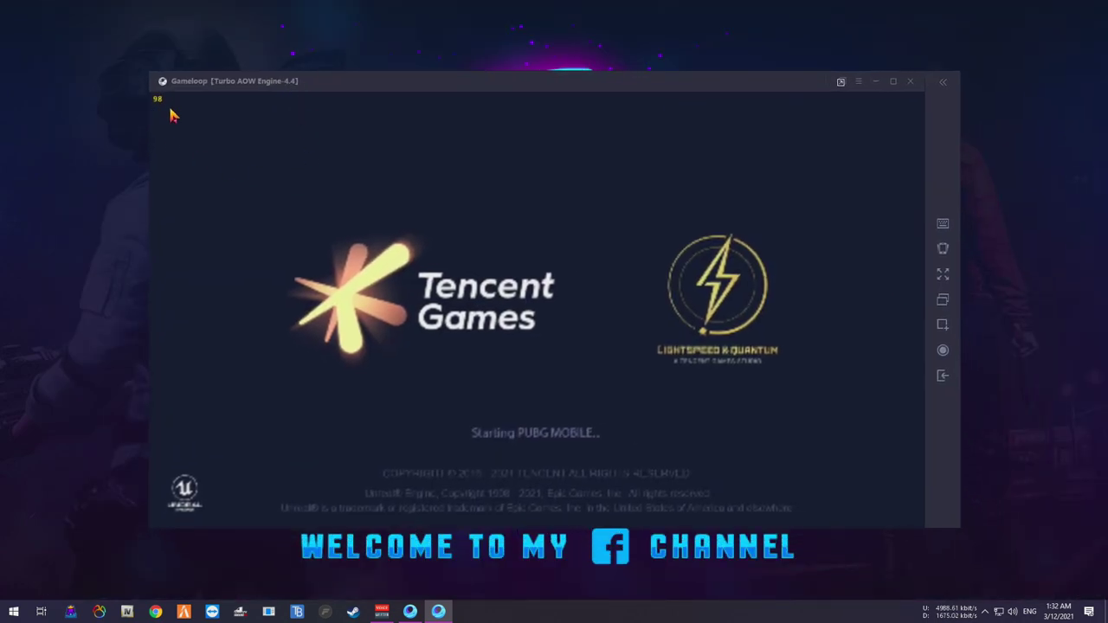
pyautogui.moveTo(700, 85); pyautogui.dragTo(643, 101)
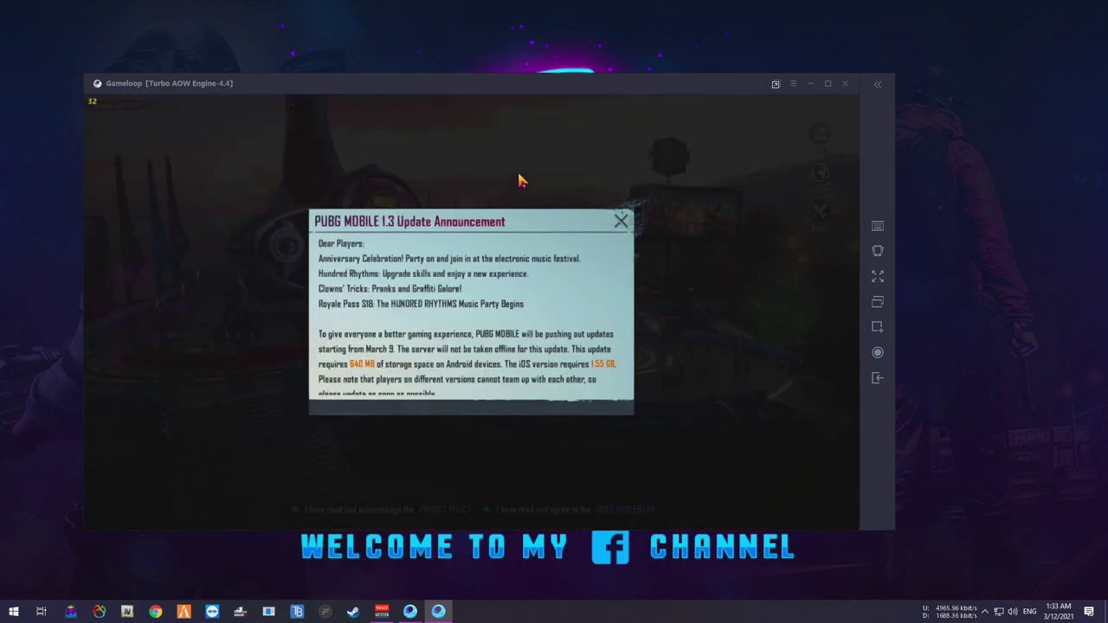
# Dismiss the update announcement and the emulator notice, and rotate the character in the game lobby.
pyautogui.click(620, 221)
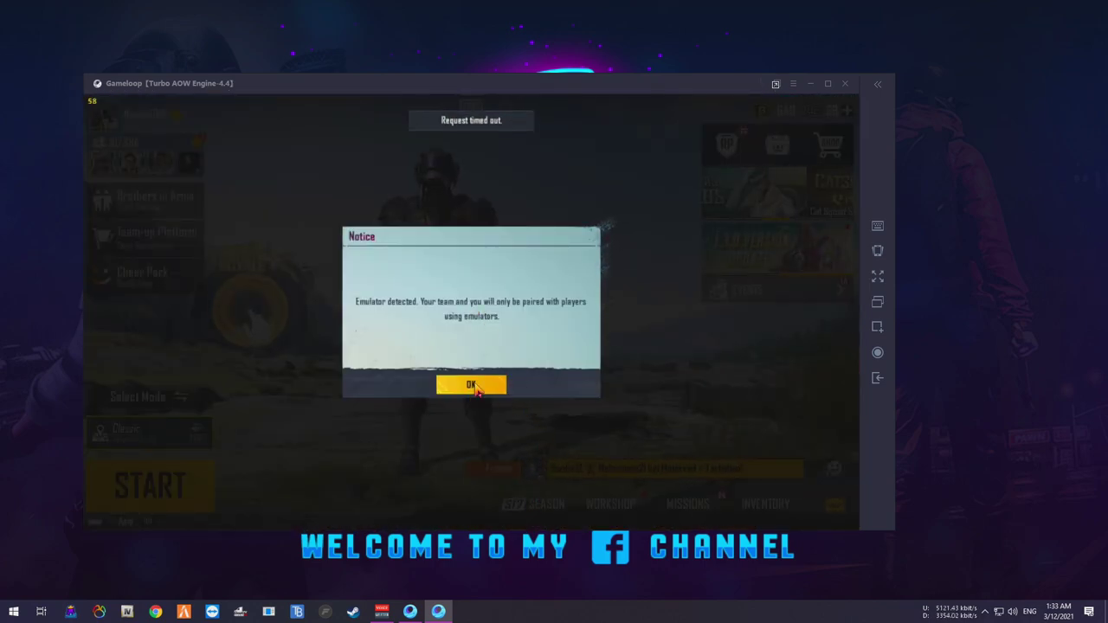
pyautogui.click(471, 393)
pyautogui.moveTo(380, 293); pyautogui.dragTo(598, 295)
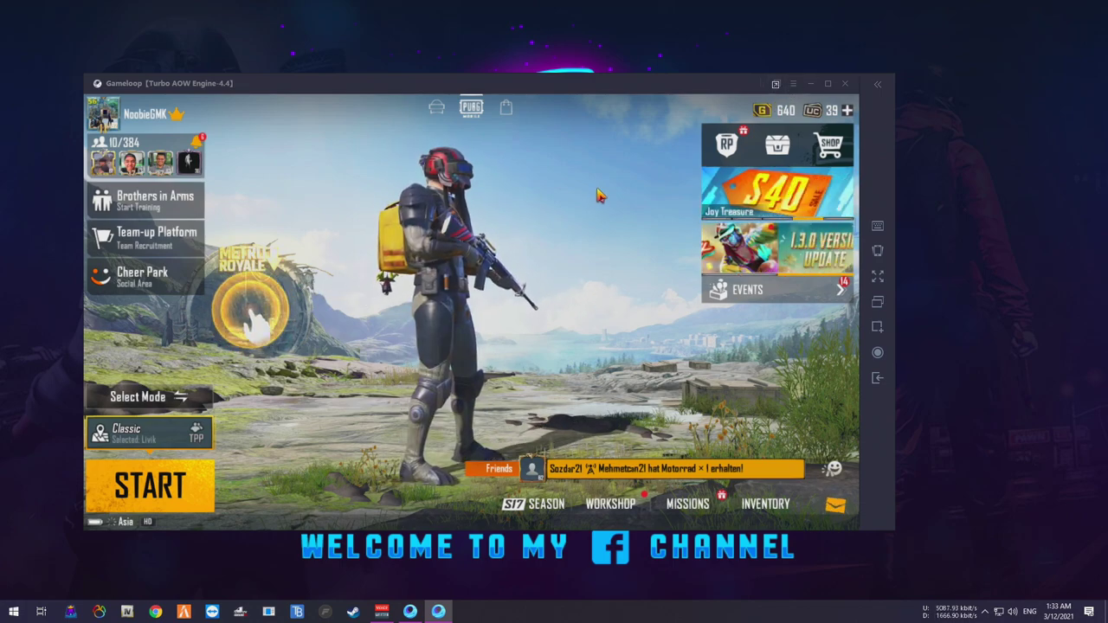
# Open the PUBG Mobile settings from the lobby, and shrink and centre the Gameloop window.
pyautogui.press('F11')
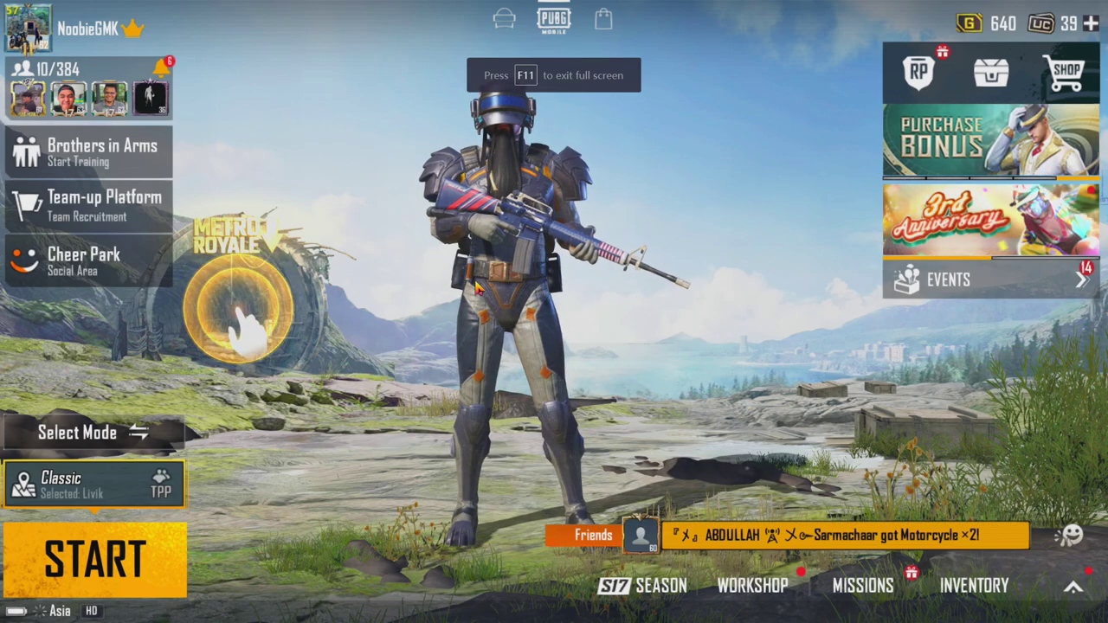
pyautogui.press('F11')
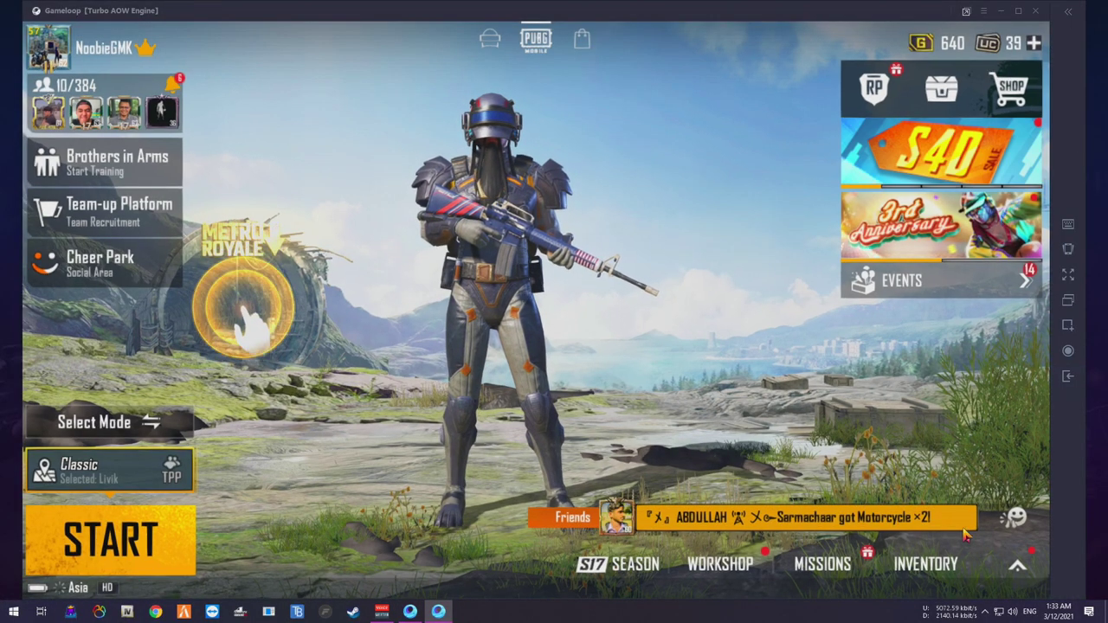
pyautogui.click(1016, 564)
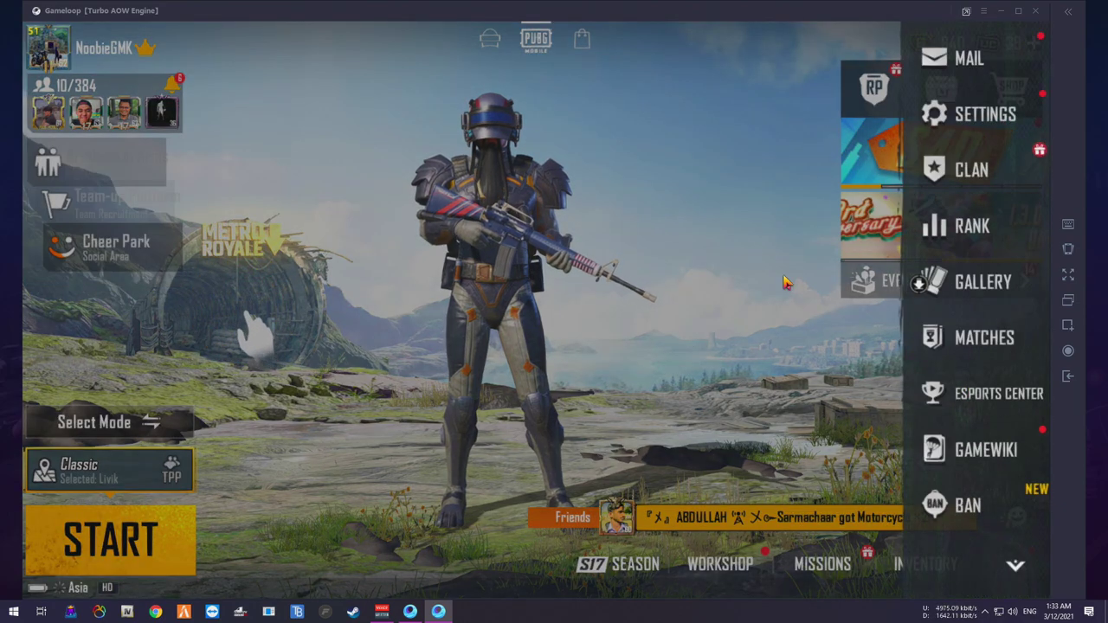
pyautogui.click(1003, 121)
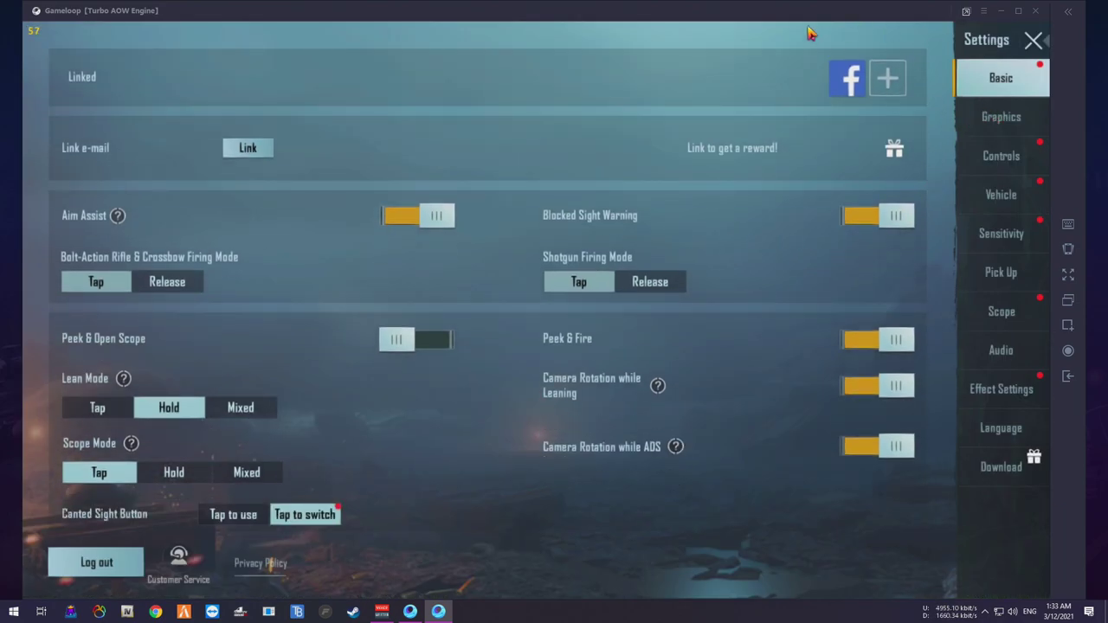
pyautogui.moveTo(24, 2); pyautogui.dragTo(322, 129)
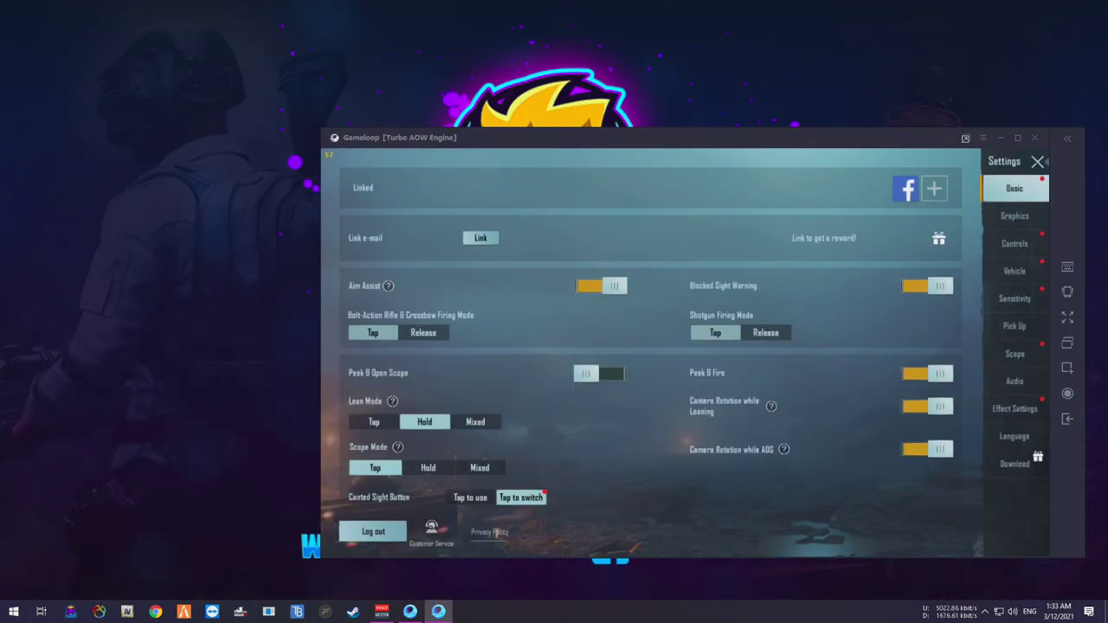
pyautogui.moveTo(414, 138); pyautogui.dragTo(208, 74)
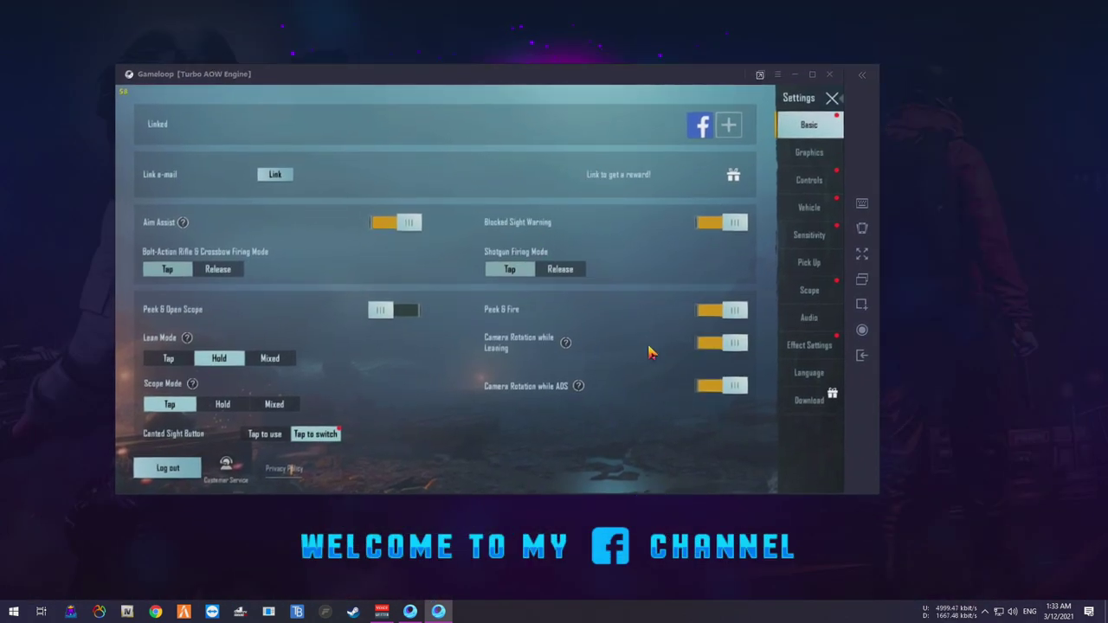
# Decline the team invitation and look through the game's Basic settings.
pyautogui.moveTo(626, 359); pyautogui.dragTo(635, 331)
pyautogui.click(725, 312)
pyautogui.click(724, 313)
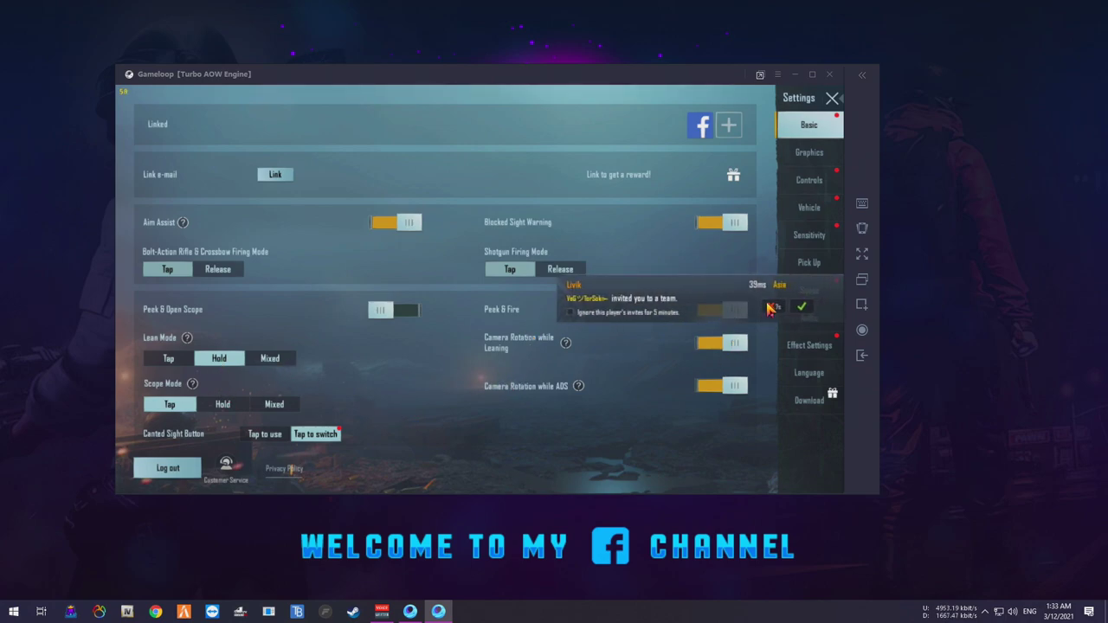
pyautogui.click(767, 307)
pyautogui.moveTo(554, 424); pyautogui.dragTo(544, 257)
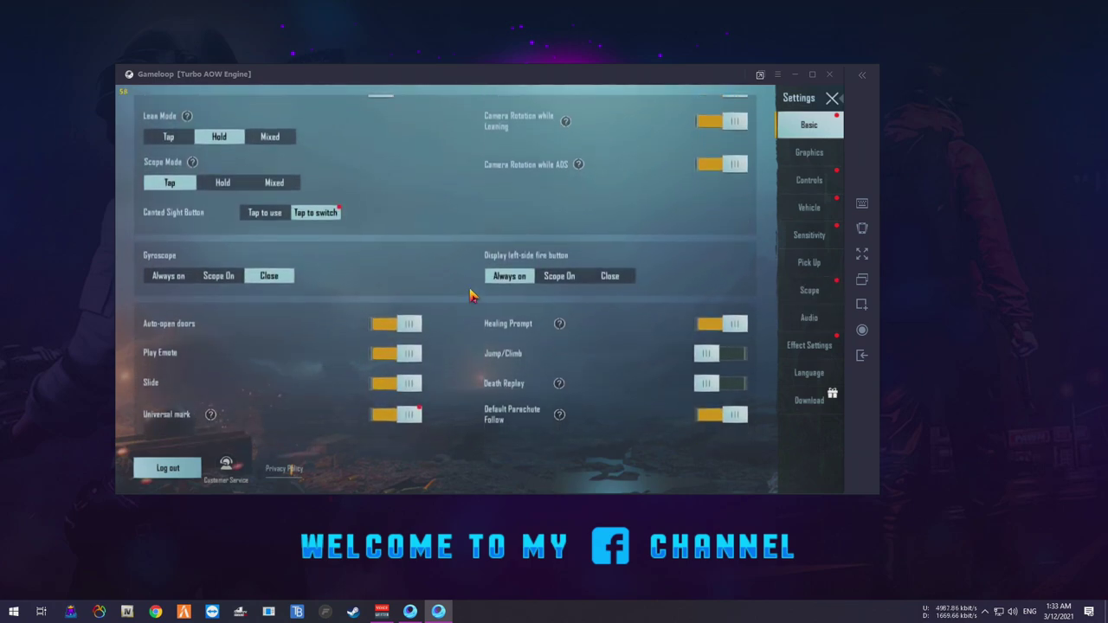
pyautogui.click(614, 202)
pyautogui.moveTo(614, 198); pyautogui.dragTo(700, 246)
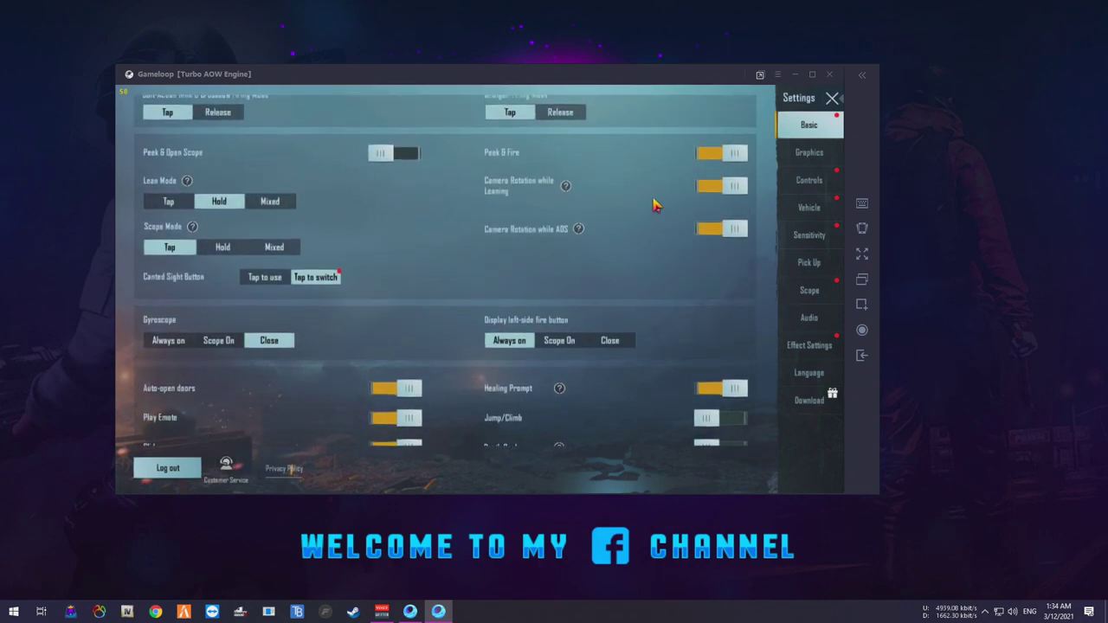
# Choose HD graphics for Combat and look through the remaining Graphics settings.
pyautogui.click(792, 153)
pyautogui.moveTo(557, 204); pyautogui.dragTo(550, 230)
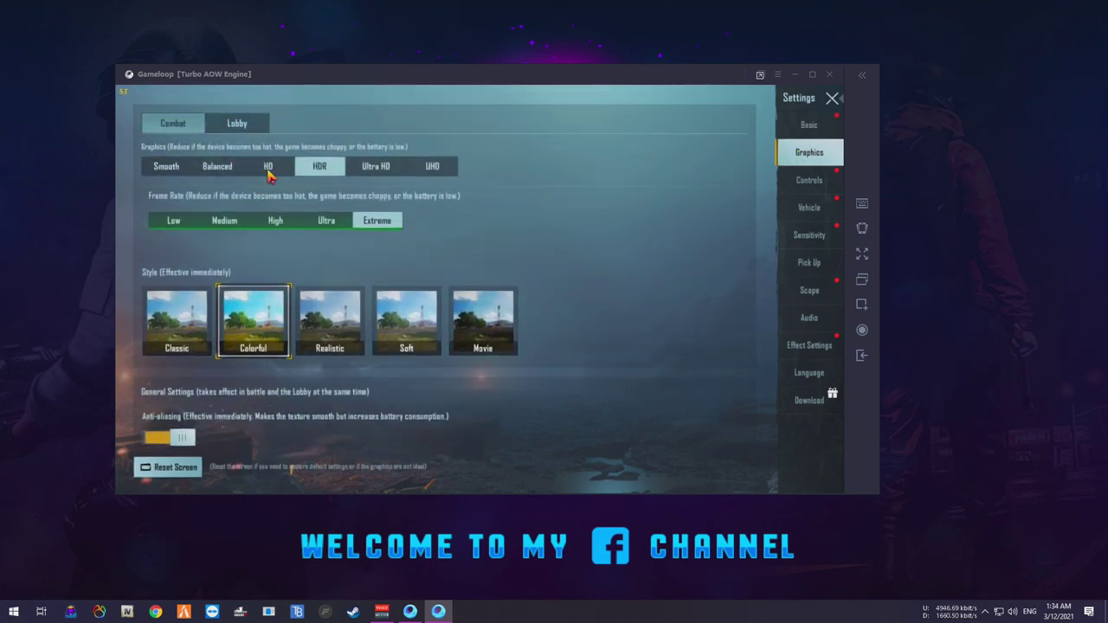
pyautogui.click(268, 171)
pyautogui.click(722, 467)
pyautogui.click(490, 360)
pyautogui.moveTo(511, 402); pyautogui.dragTo(532, 323)
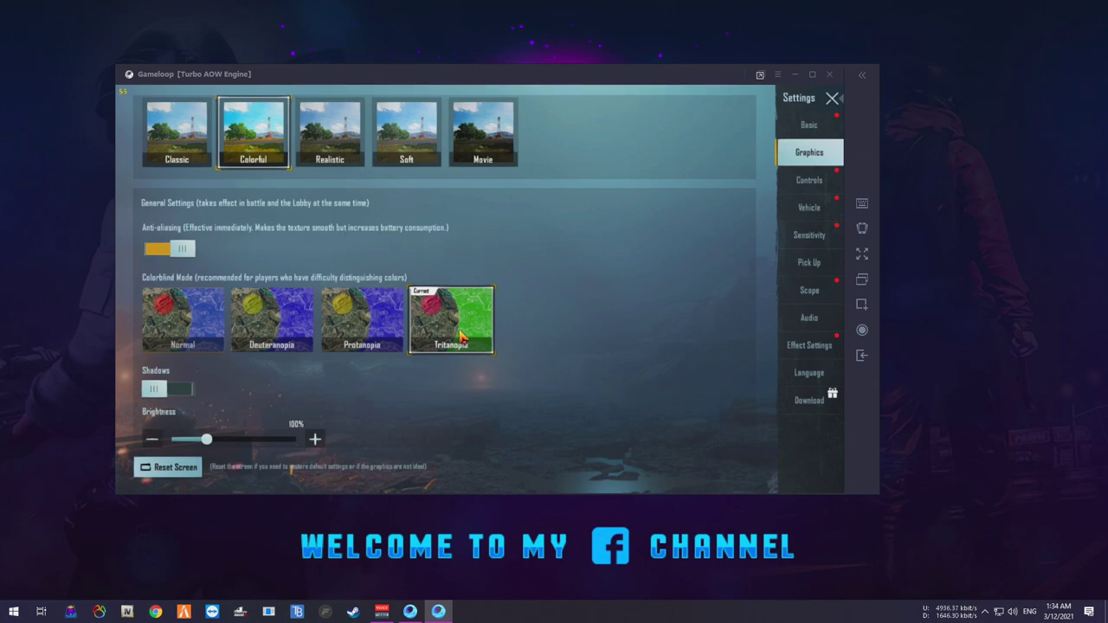
pyautogui.scroll(-3, 456, 421)
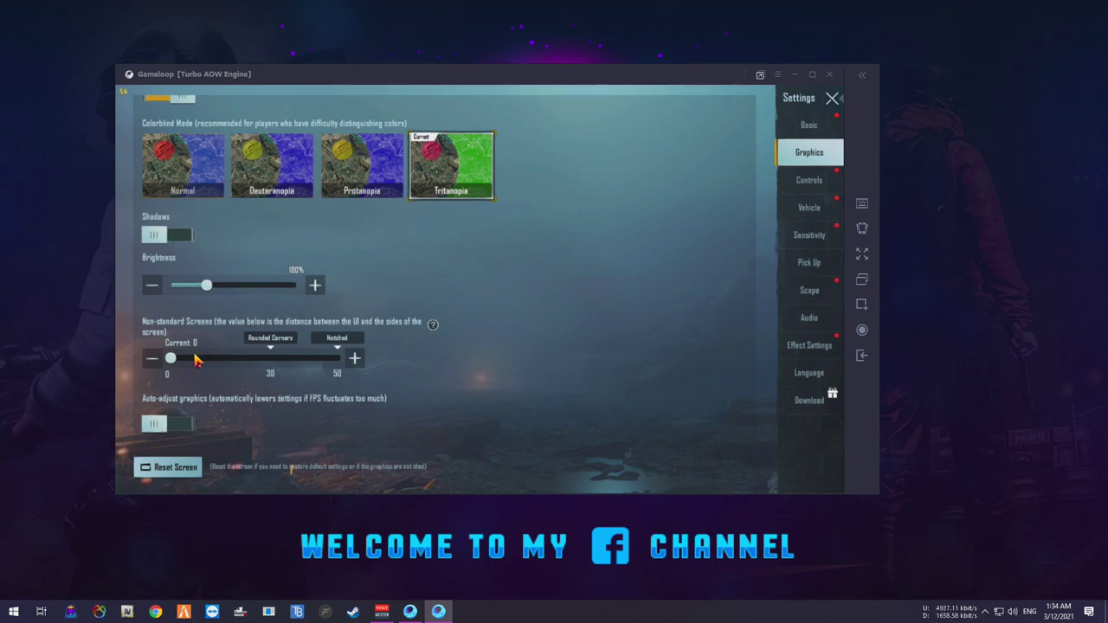
pyautogui.scroll(5, 473, 333)
# Look over the Controls, Vehicle and Sensitivity settings and close the game settings.
pyautogui.click(809, 180)
pyautogui.click(812, 211)
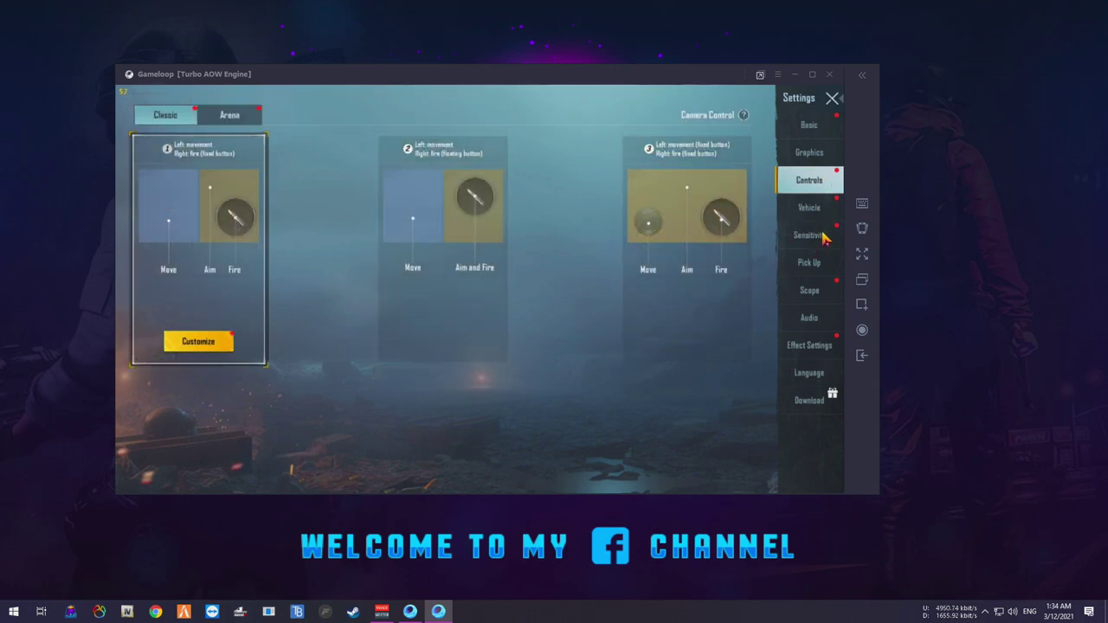
pyautogui.click(809, 234)
pyautogui.click(831, 98)
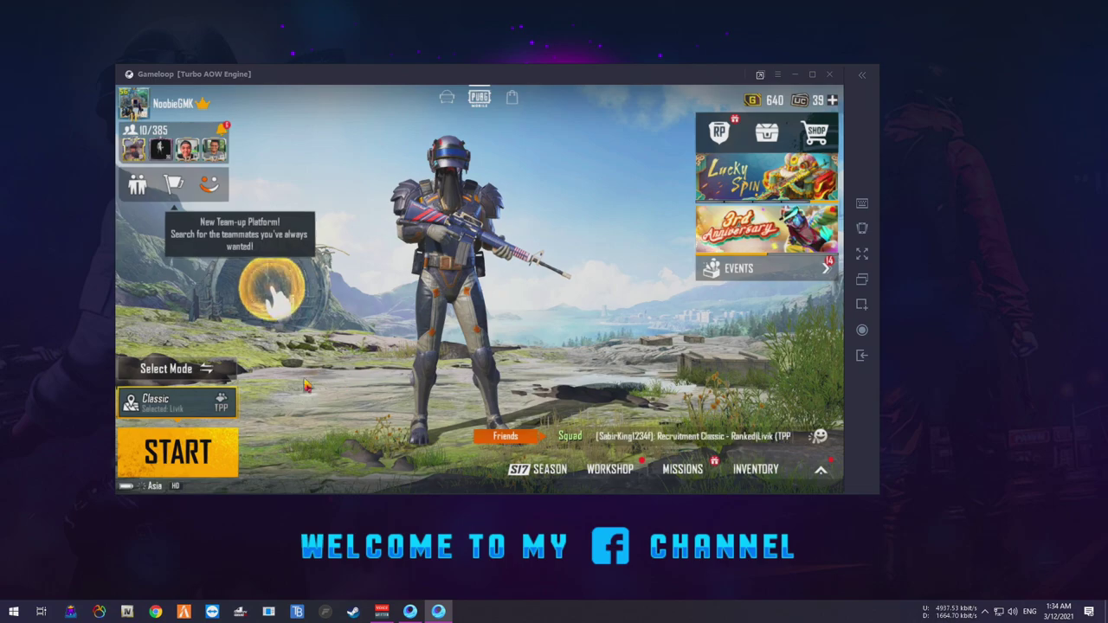
# Enter the Training Ground through Cheer Park from the game's mode selection.
pyautogui.click(178, 401)
pyautogui.click(820, 107)
pyautogui.click(190, 371)
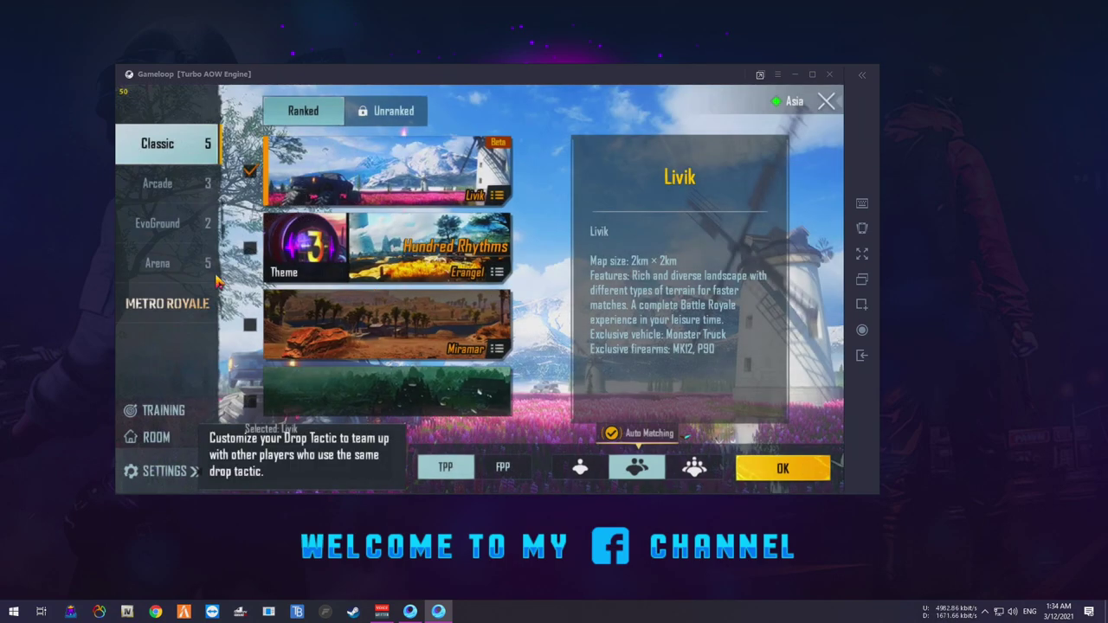
pyautogui.click(180, 416)
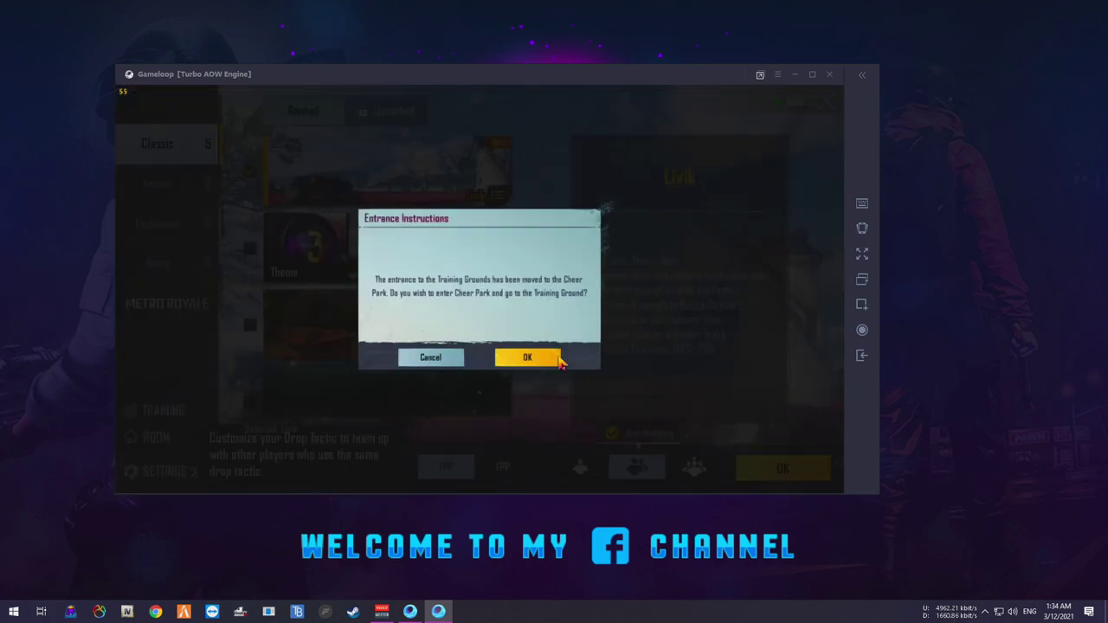
pyautogui.click(533, 357)
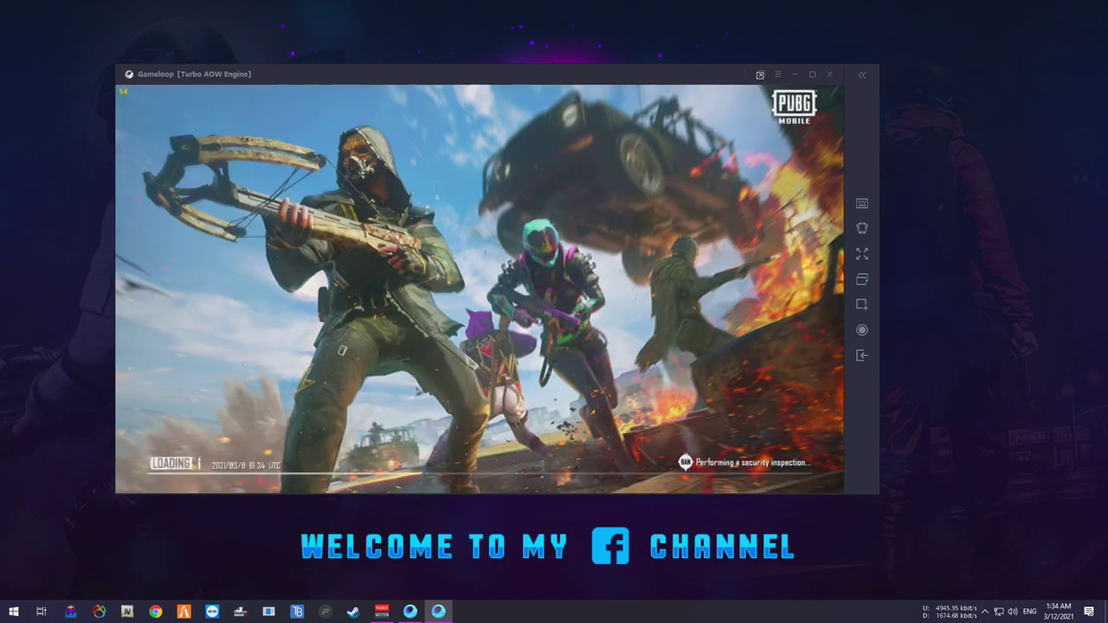
# Enlarge and reposition the Gameloop window while the training area loads.
pyautogui.moveTo(127, 67); pyautogui.dragTo(67, 30)
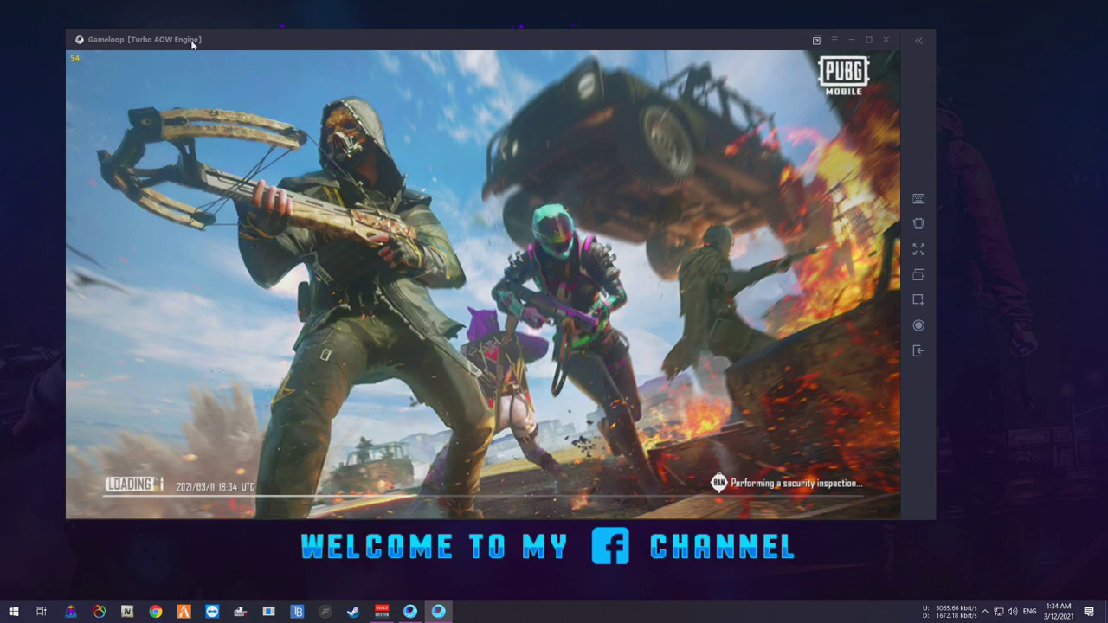
pyautogui.moveTo(191, 40); pyautogui.dragTo(232, 72)
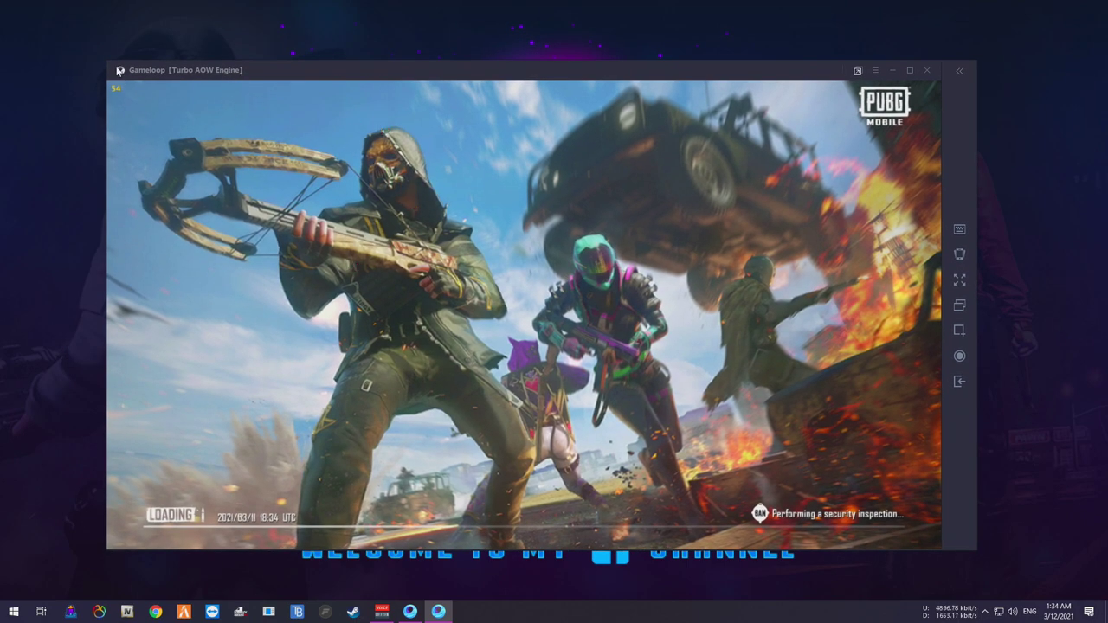
pyautogui.moveTo(109, 61); pyautogui.dragTo(62, 34)
pyautogui.moveTo(258, 40); pyautogui.dragTo(268, 52)
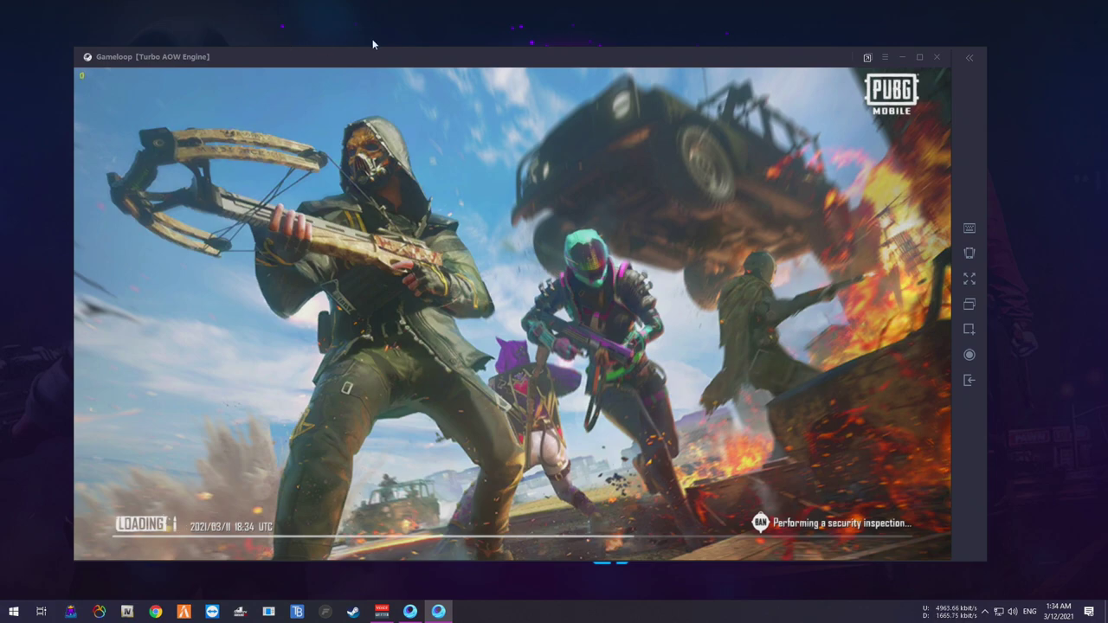
pyautogui.moveTo(374, 48); pyautogui.dragTo(396, 74)
pyautogui.moveTo(95, 72); pyautogui.dragTo(71, 31)
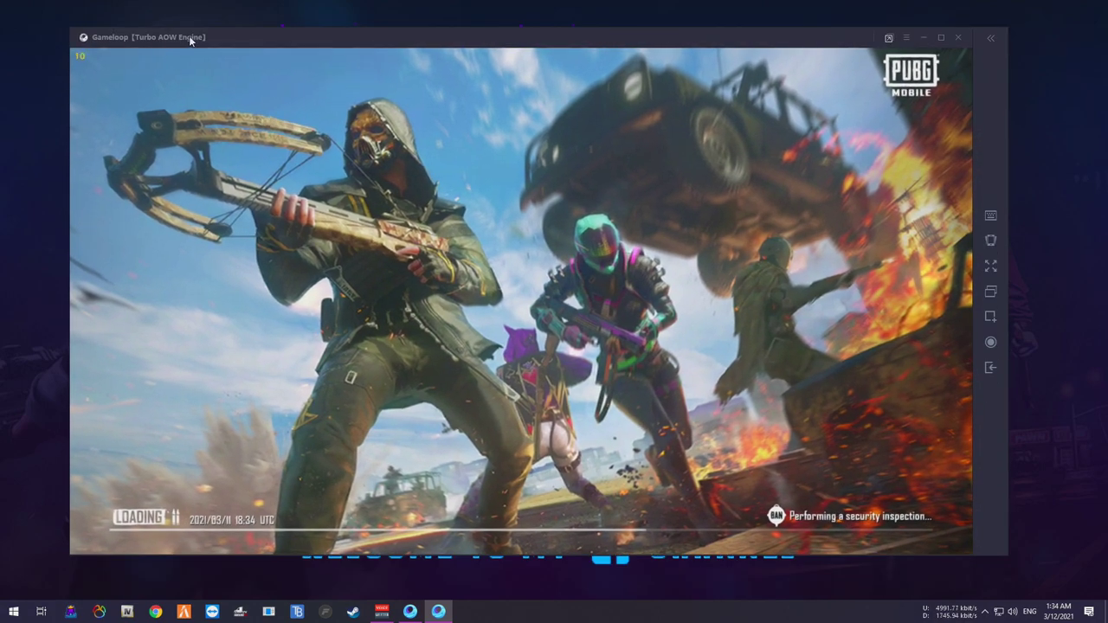
# Move the Gameloop window and review the emulator's Basics, Engine and Game settings without changing them, closing the Setting Center at the end.
pyautogui.moveTo(189, 39); pyautogui.dragTo(171, 48)
pyautogui.click(889, 50)
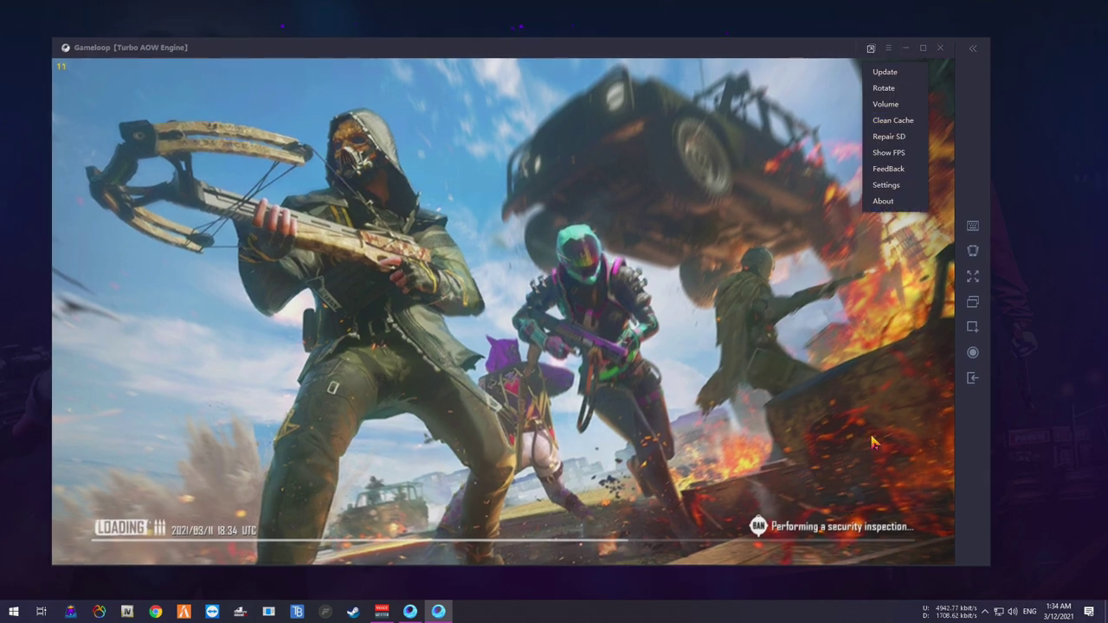
pyautogui.click(903, 189)
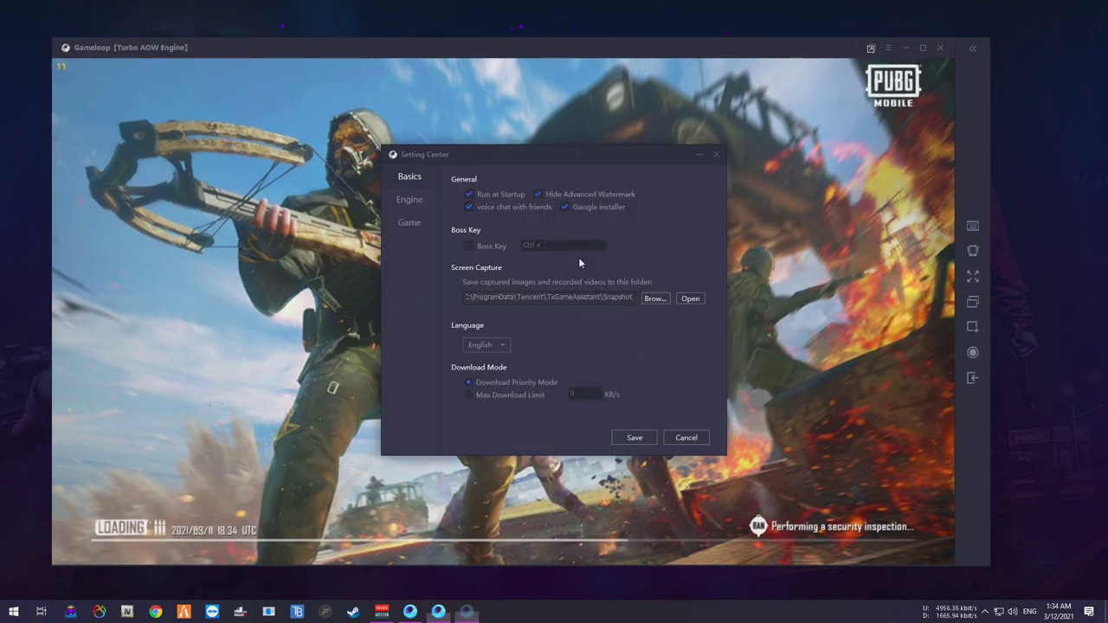
pyautogui.click(408, 198)
pyautogui.click(411, 228)
pyautogui.click(414, 204)
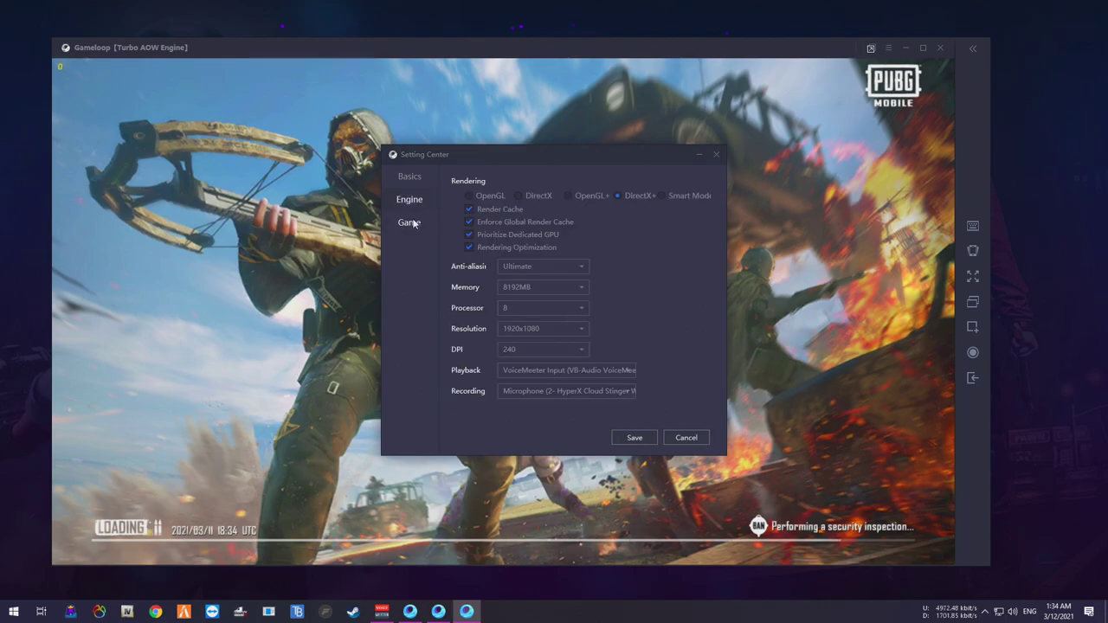
pyautogui.click(411, 223)
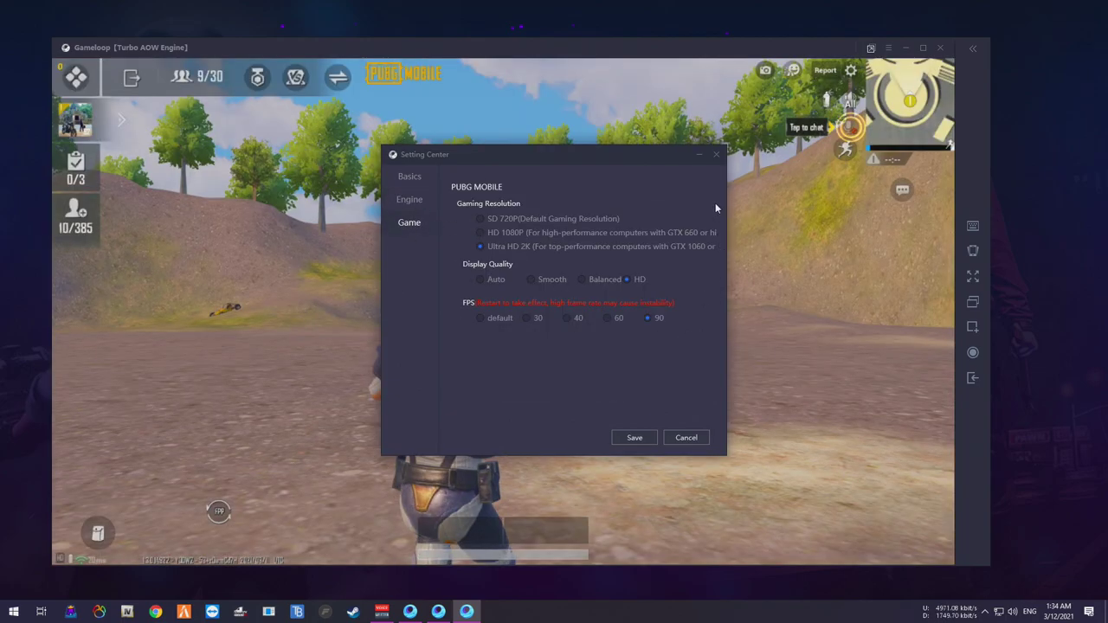
pyautogui.click(716, 154)
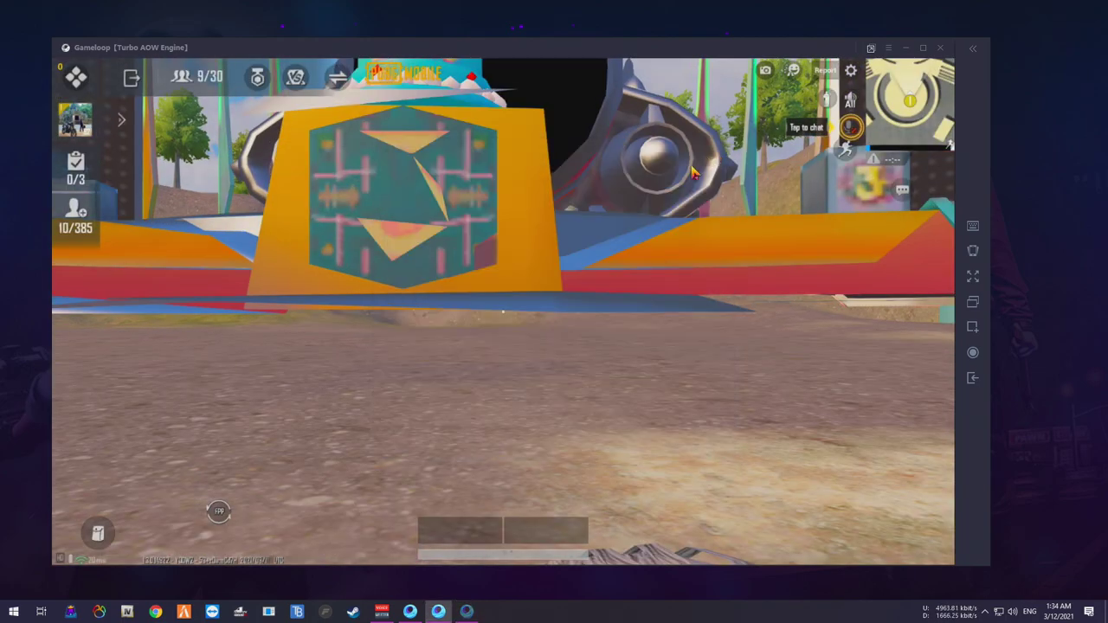
# Run the character out of the Cheer Park spawn area, past the rifle statue and onto the open ground.
pyautogui.press('w')
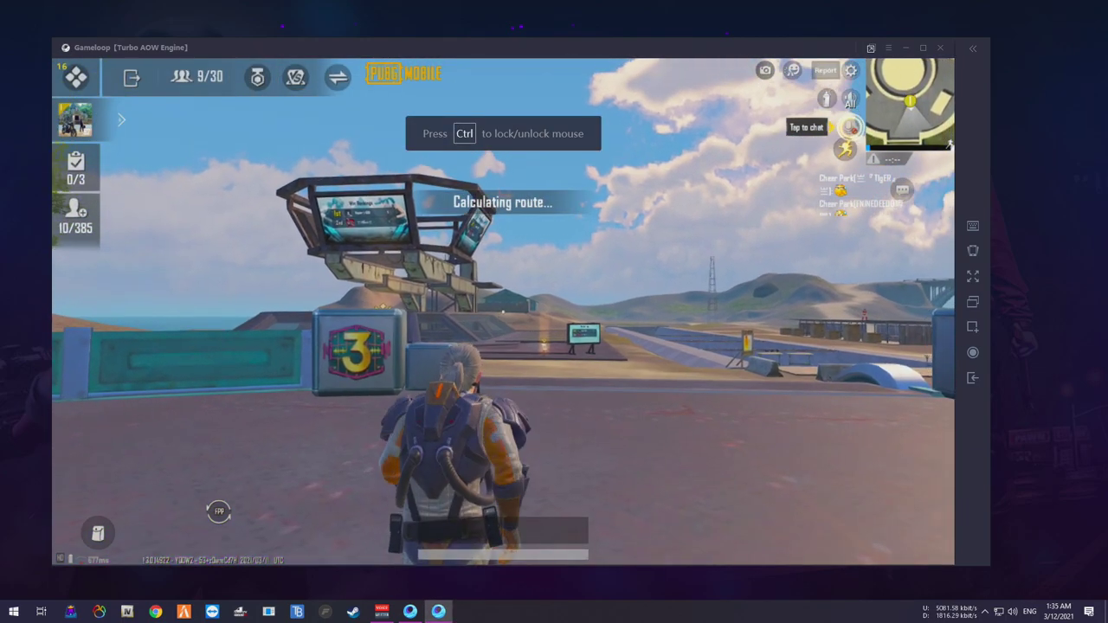
pyautogui.press('w')
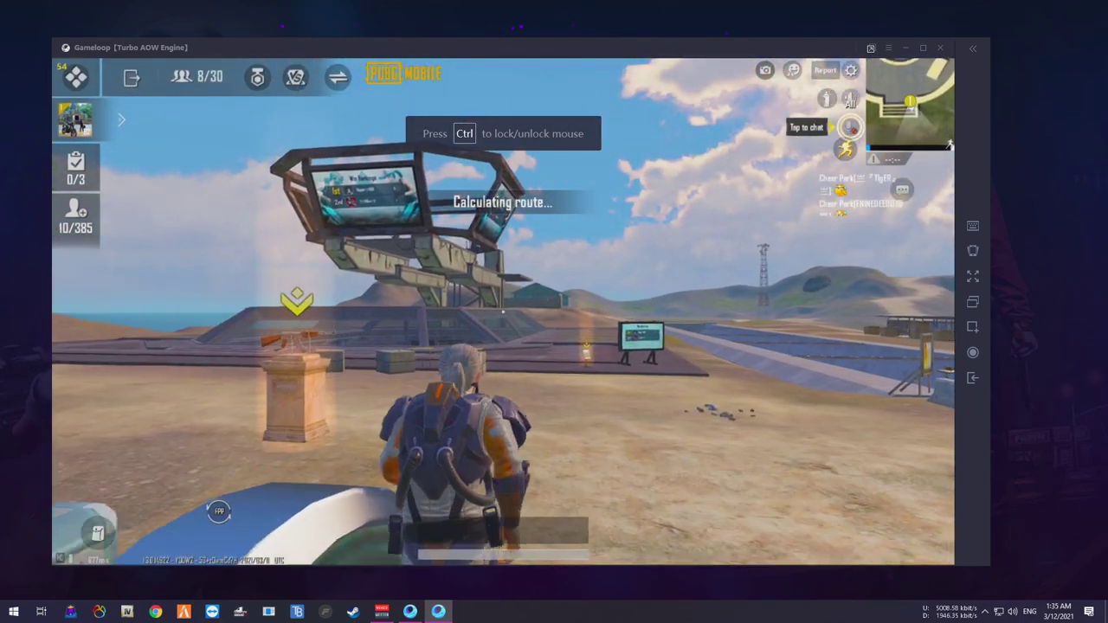
pyautogui.press('w')
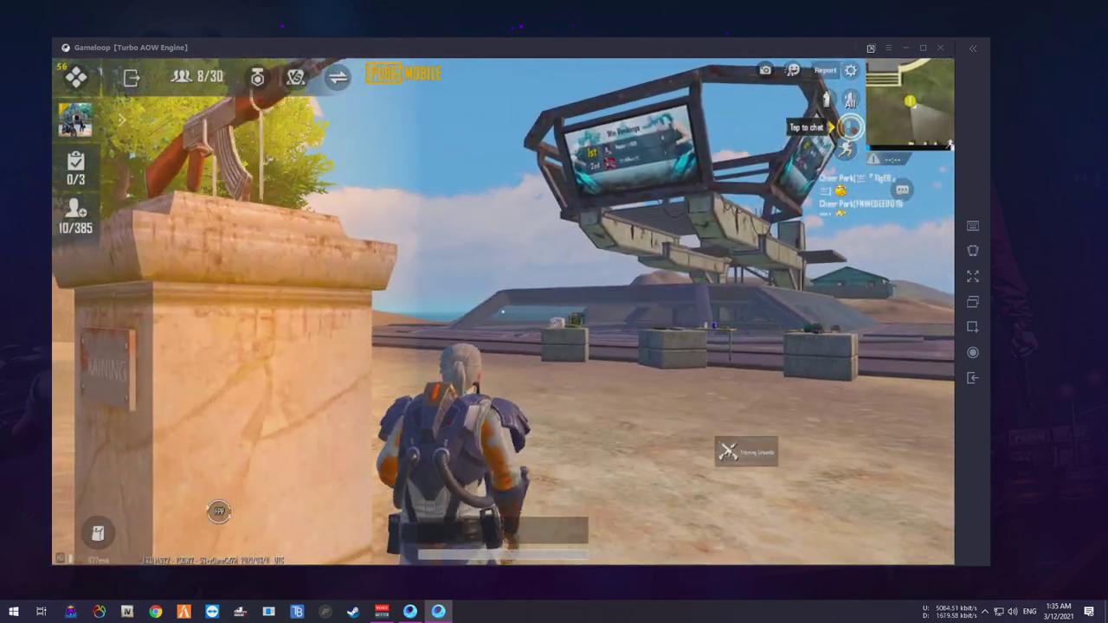
pyautogui.press('w')
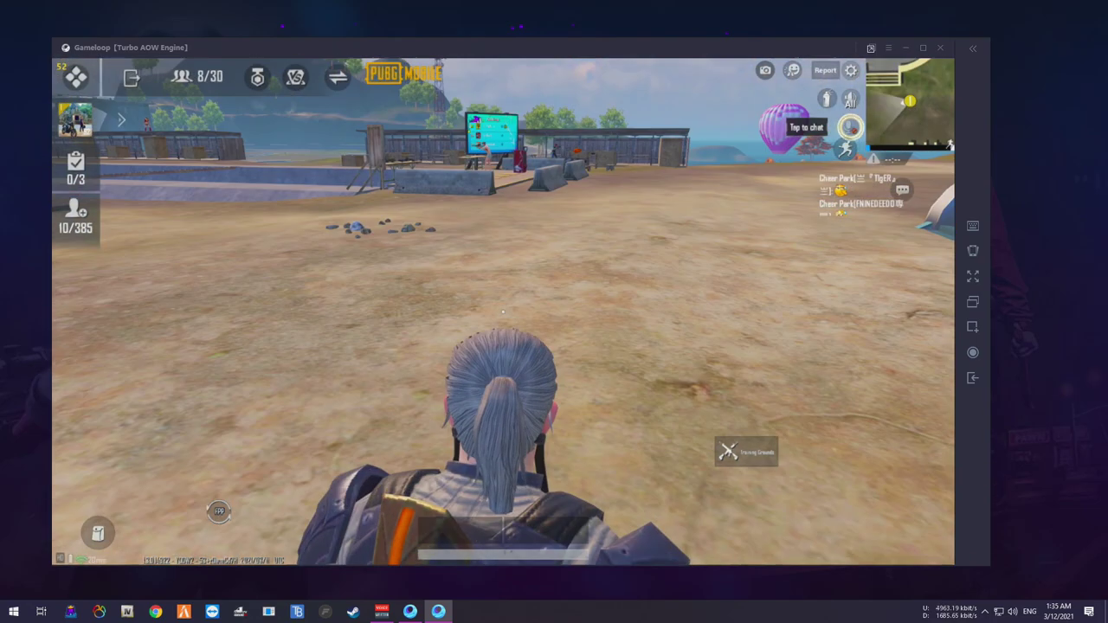
pyautogui.press('w')
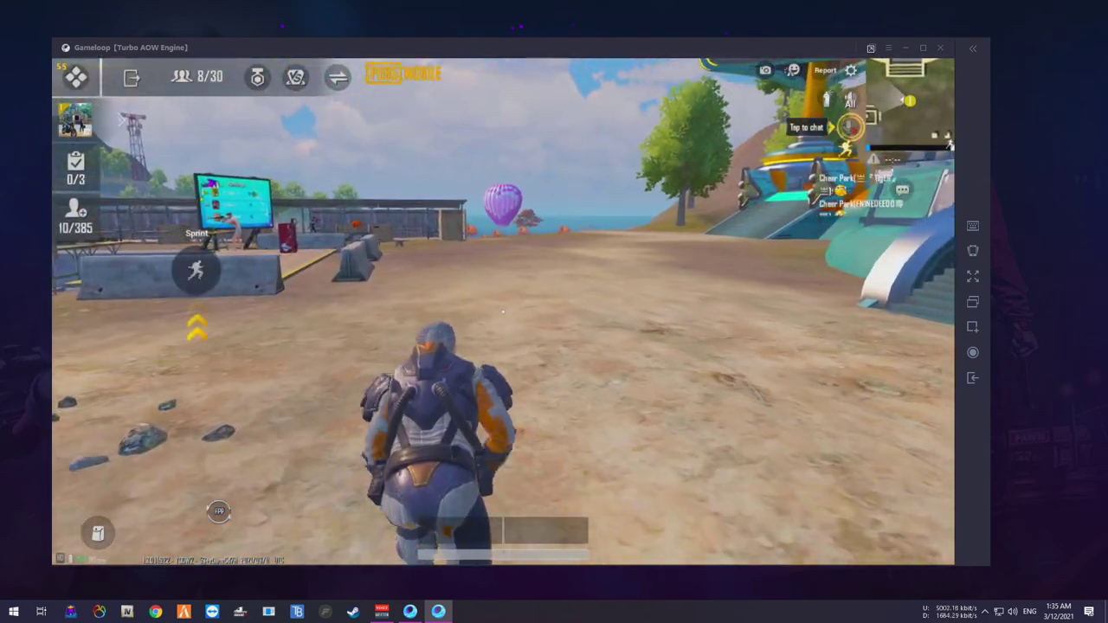
# Try the first-person view, return to third person and run past the Rankings board to the covered weapon tables.
pyautogui.press('v')
pyautogui.press('w')
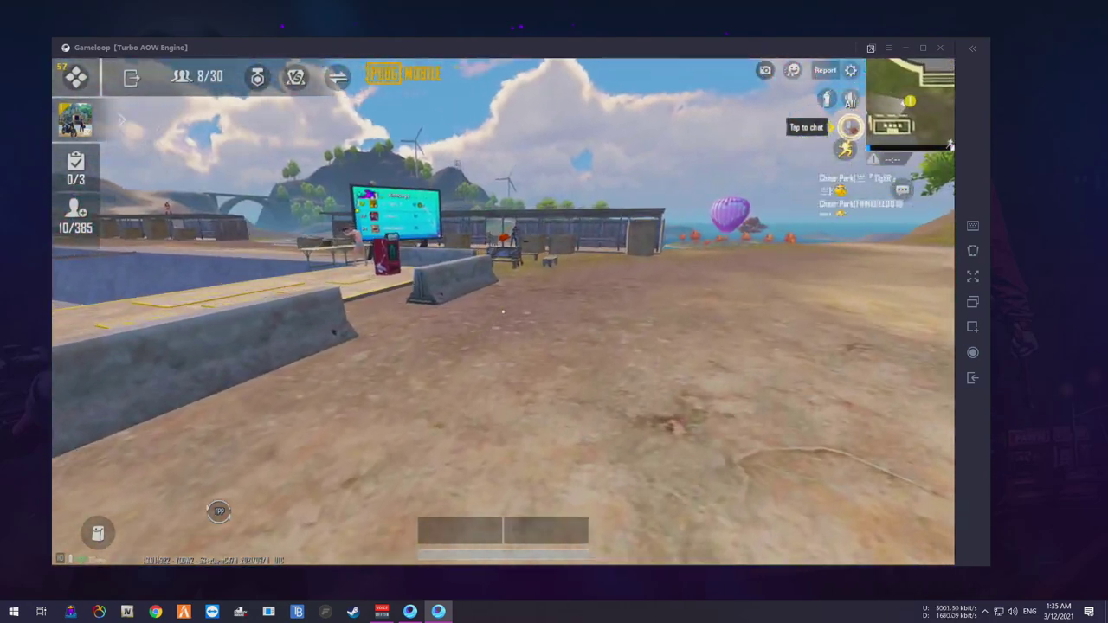
pyautogui.press('v')
pyautogui.press('w')
pyautogui.press('w')
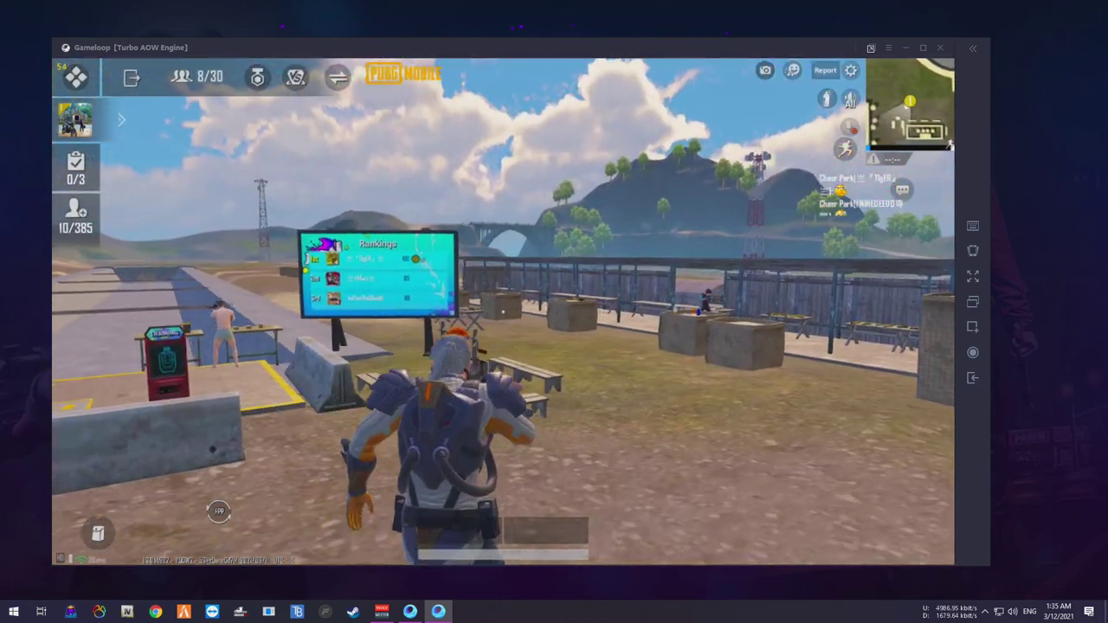
pyautogui.press('c')
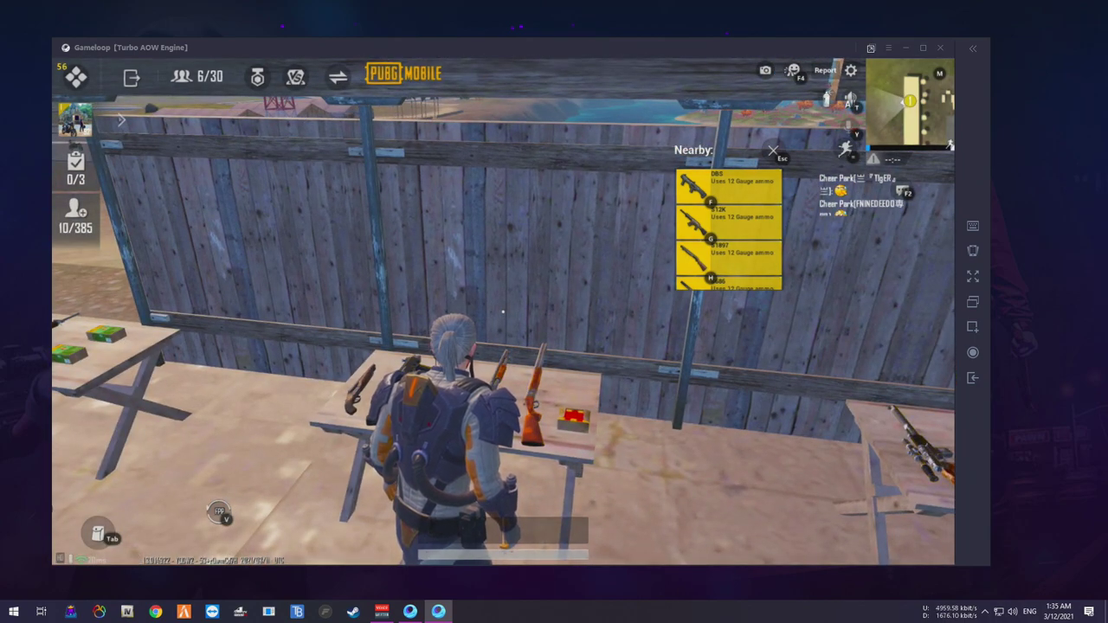
# Walk the character between the shotgun table and the crate of boost items under the shooting range shelter.
pyautogui.press('w')
pyautogui.press('s')
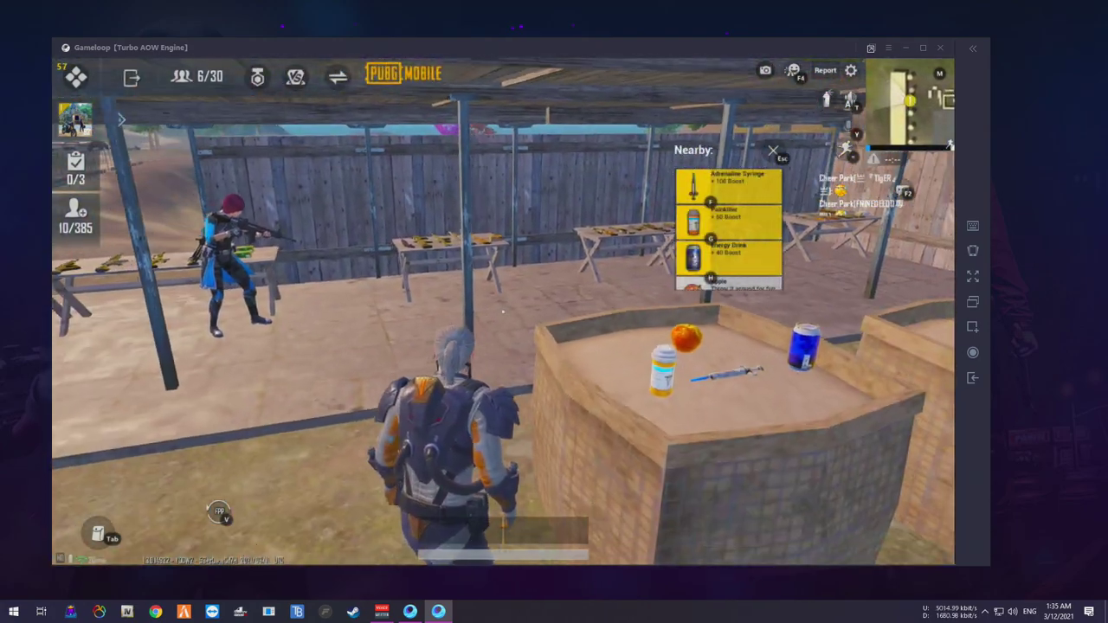
pyautogui.press('w')
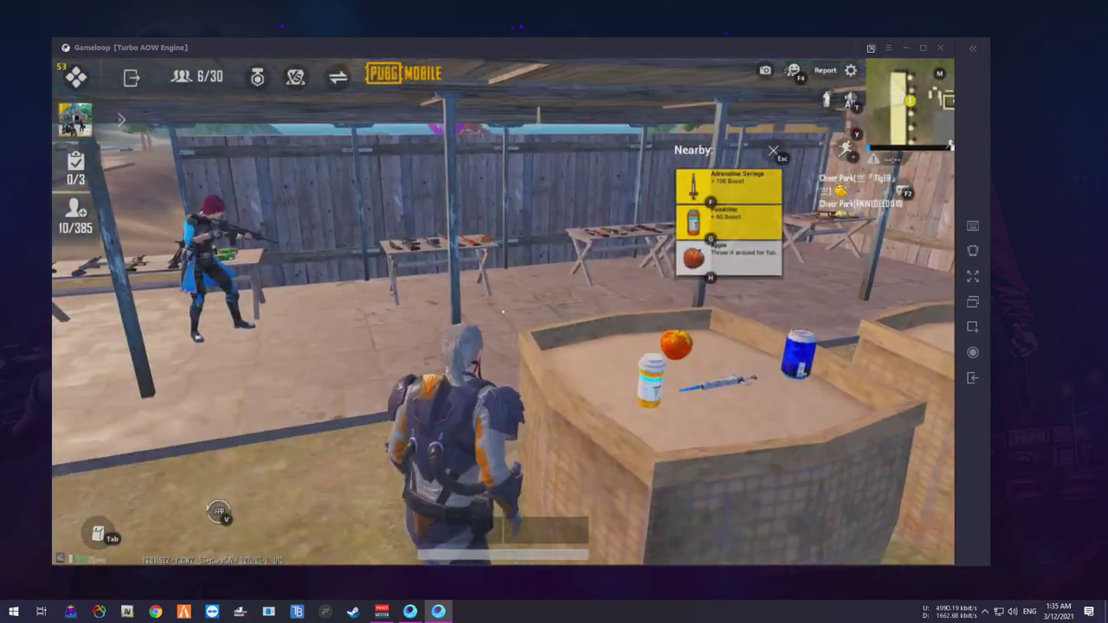
pyautogui.press('d')
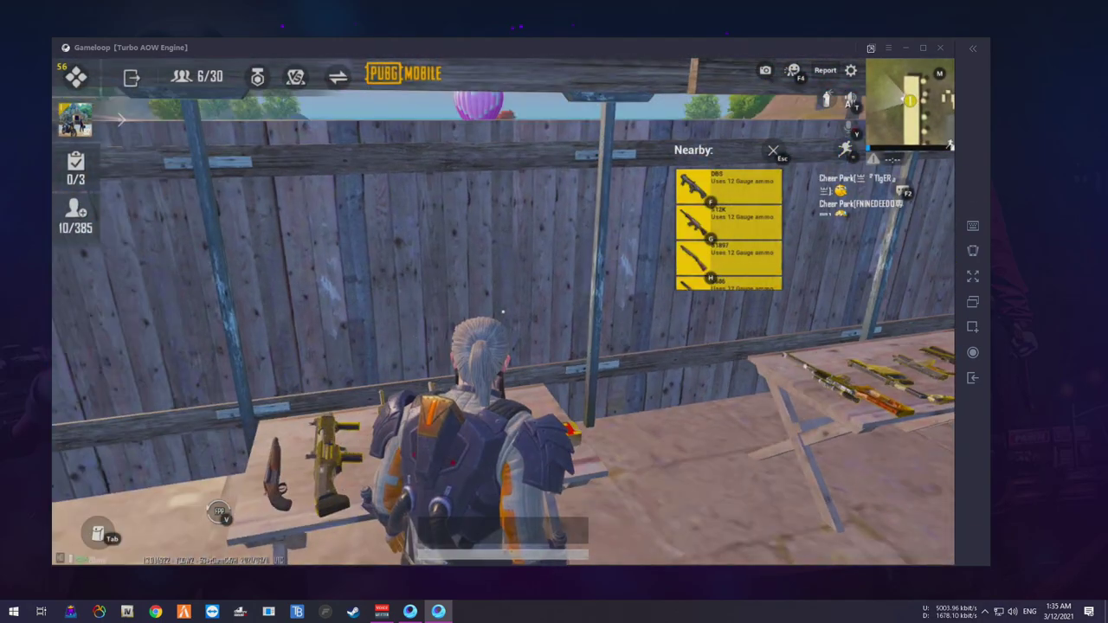
pyautogui.press('a')
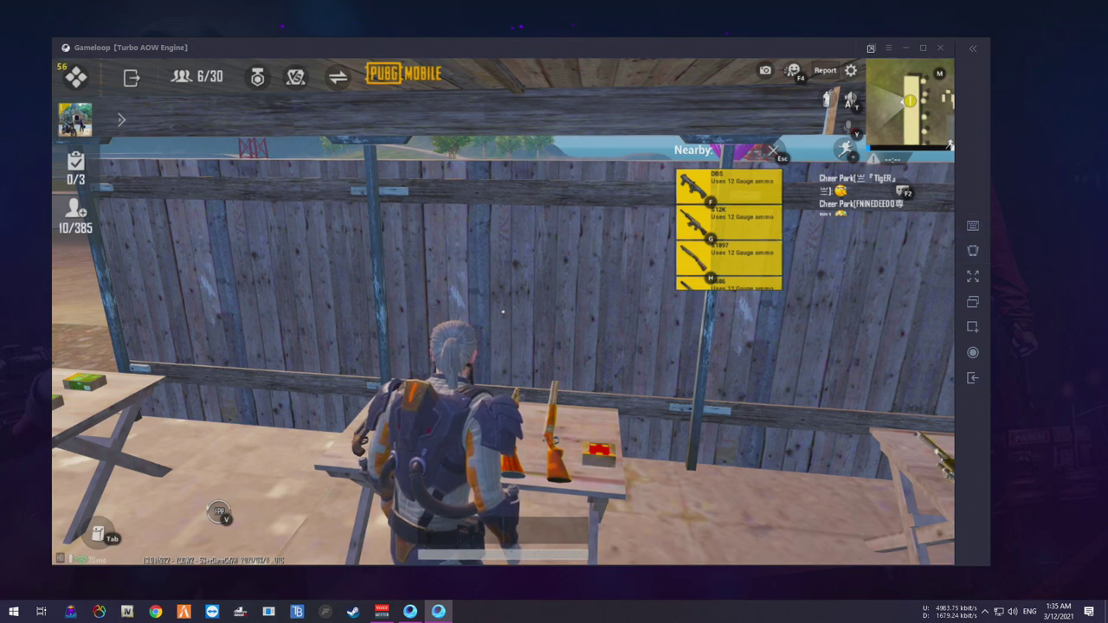
# Open the emulator's key mapping editor and display the Keyboard layout instead of the Gamepad one.
pyautogui.click(972, 224)
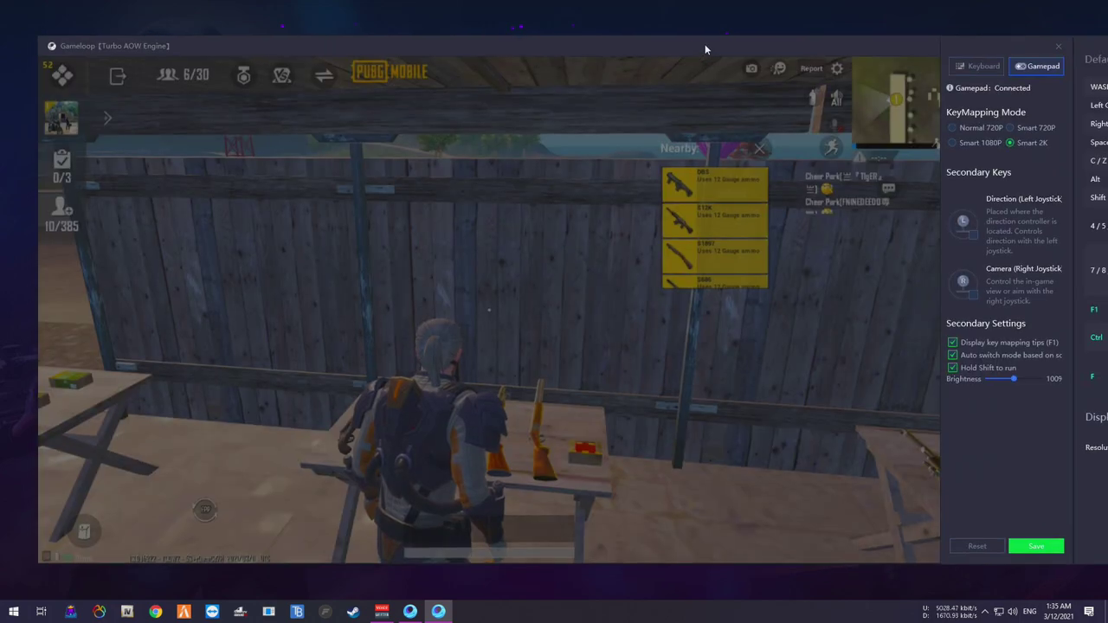
pyautogui.click(986, 66)
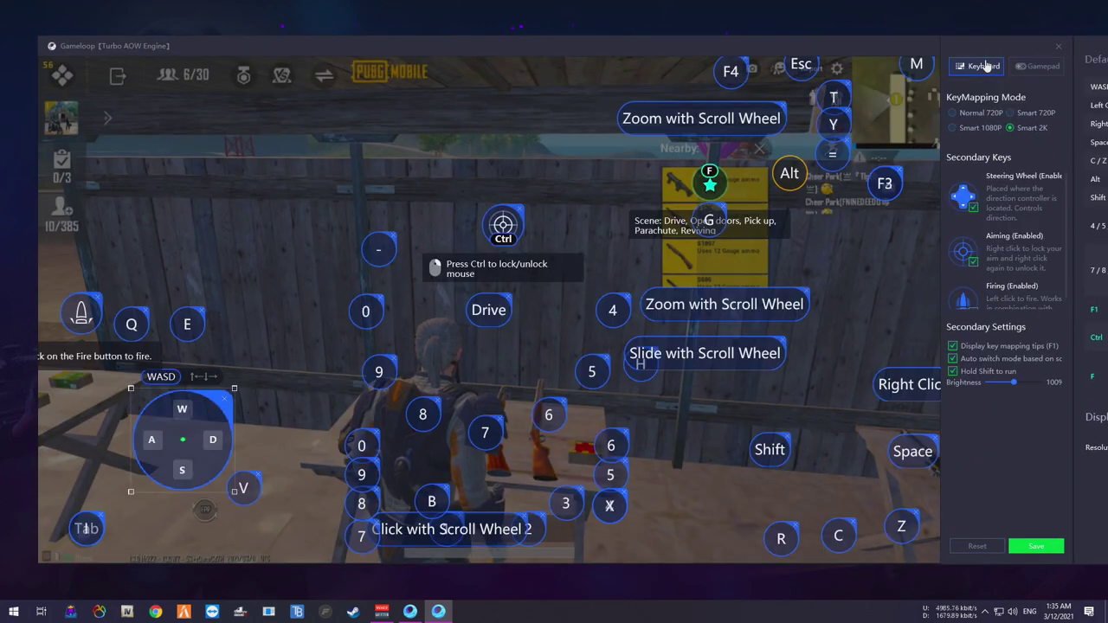